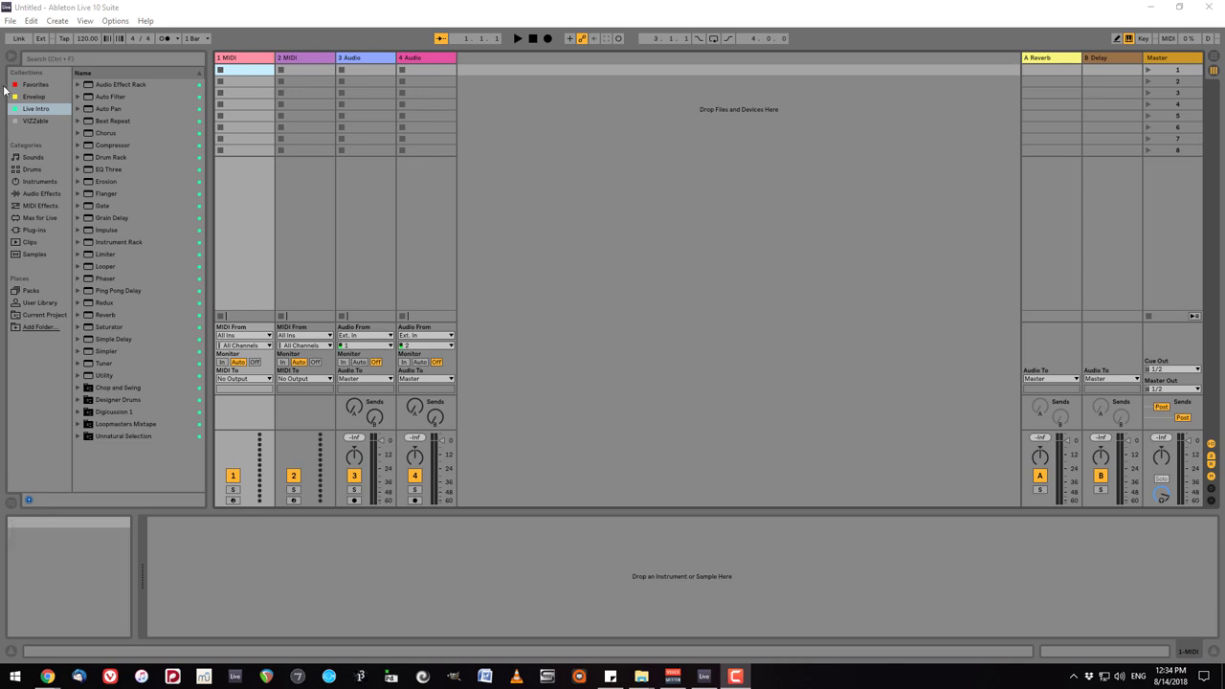
# Drag an empty Drum Rack from the browser onto MIDI track 1.
pyautogui.click(108, 156)
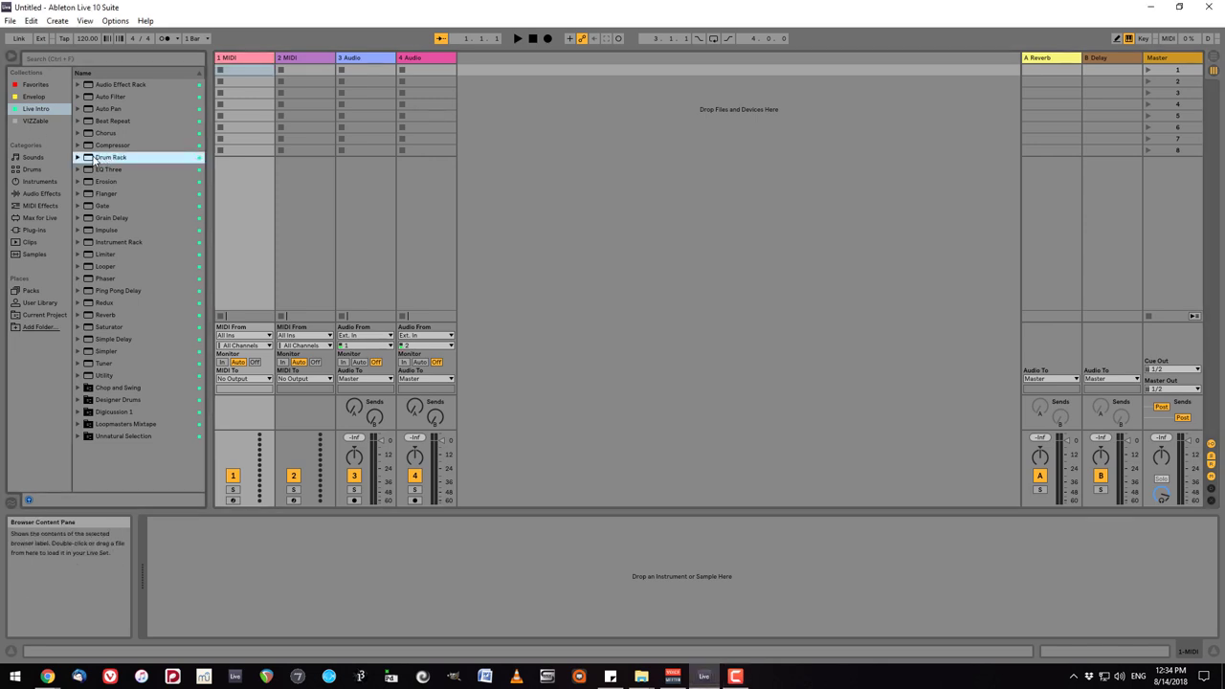
pyautogui.moveTo(98, 161); pyautogui.dragTo(232, 187)
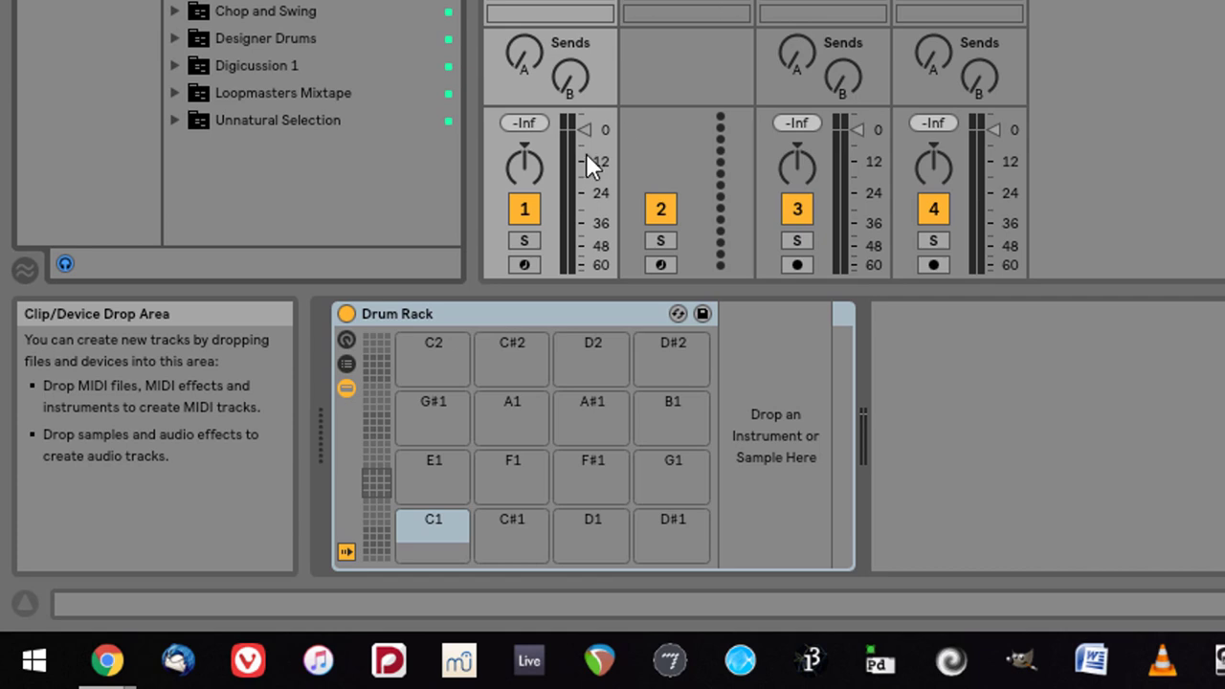
# Arm track 1, shift the keyboard octave down with Z, and play the C2 and C1 pads.
pyautogui.click(526, 265)
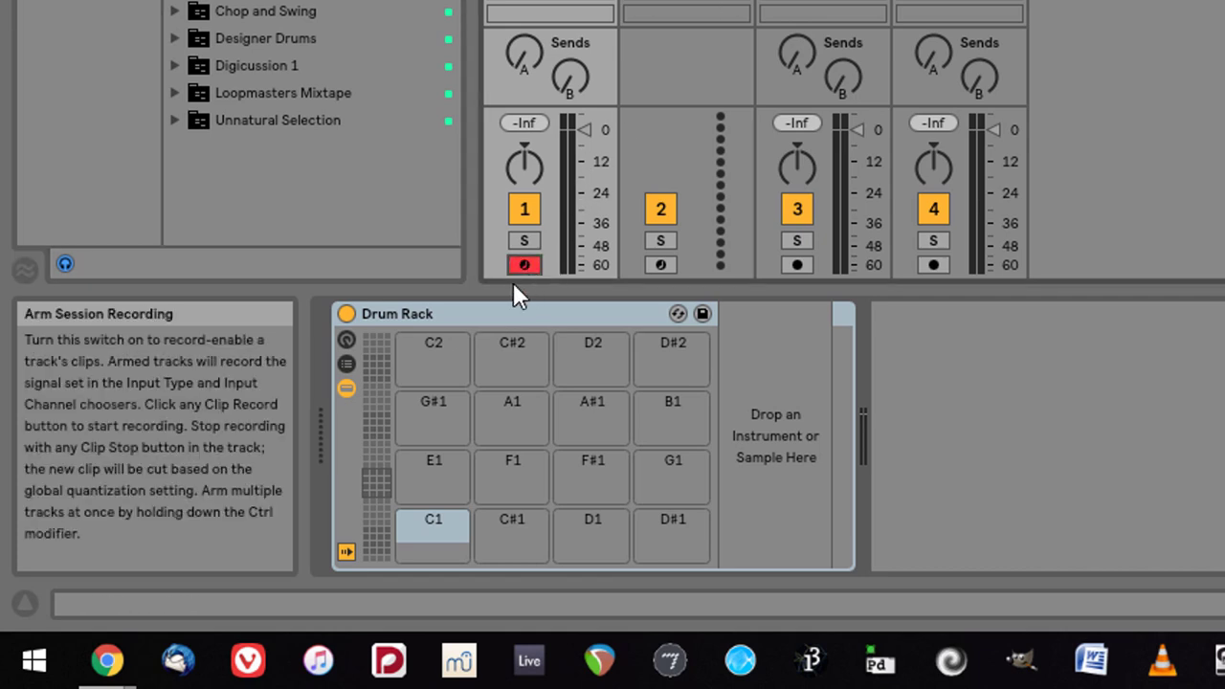
pyautogui.moveTo(432, 539)
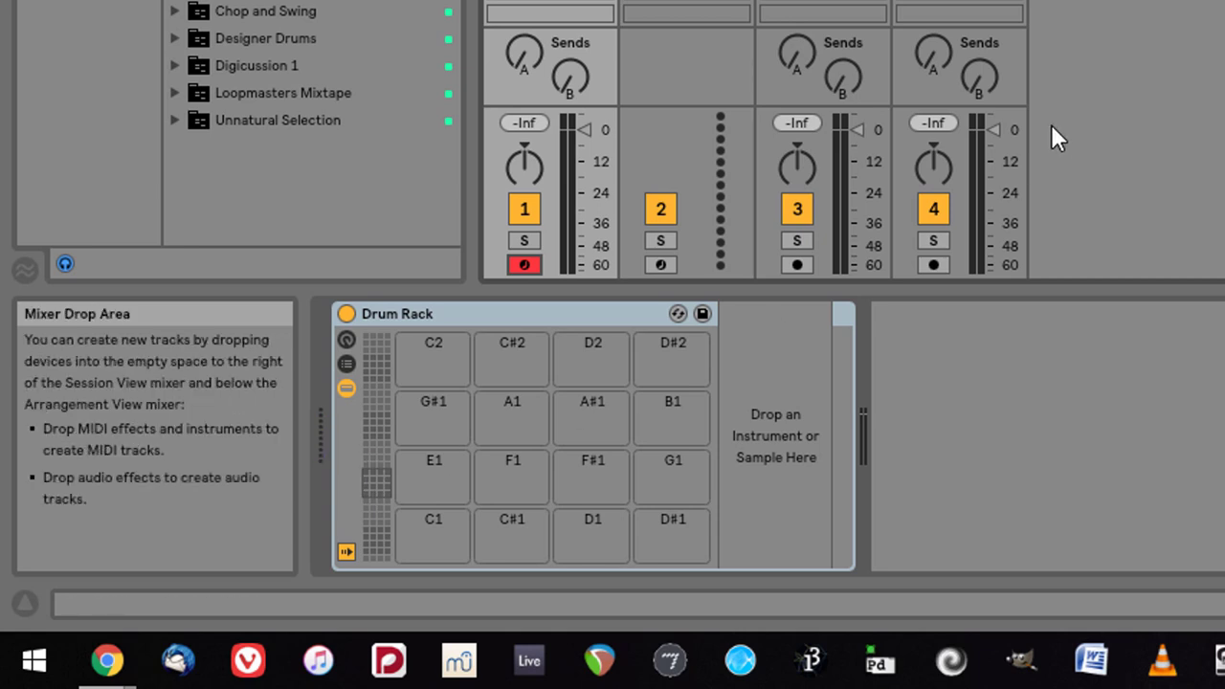
pyautogui.press('z')
pyautogui.press('a')
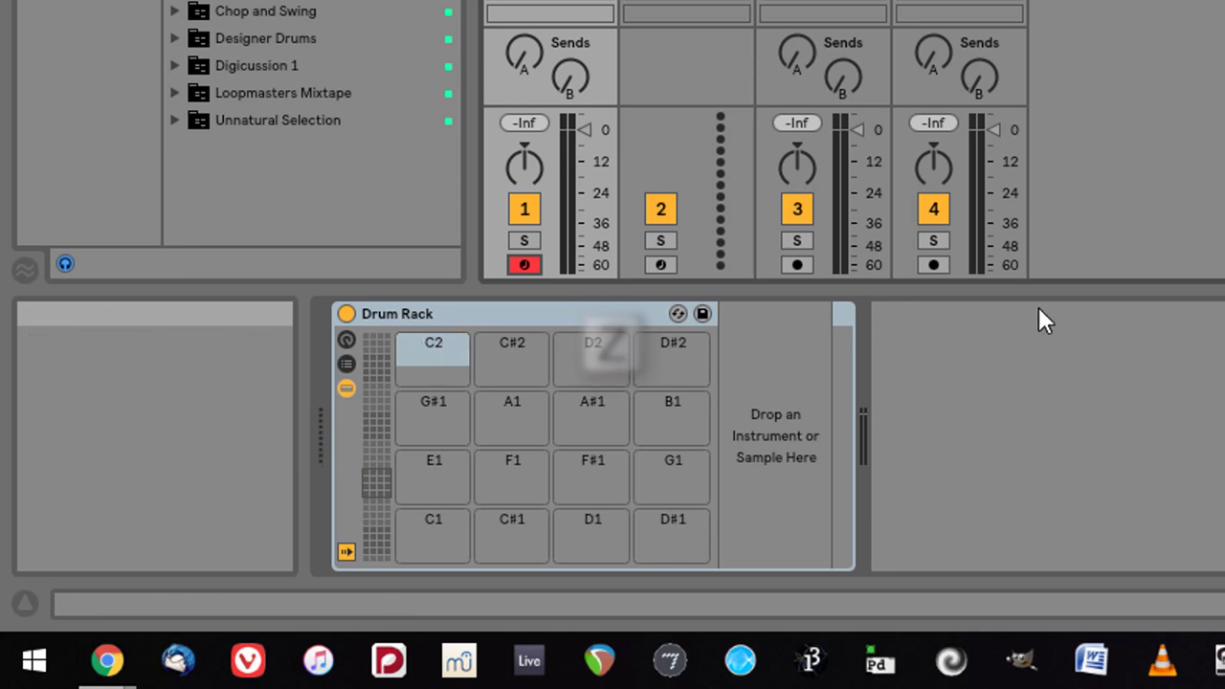
pyautogui.press('z')
pyautogui.press('a')
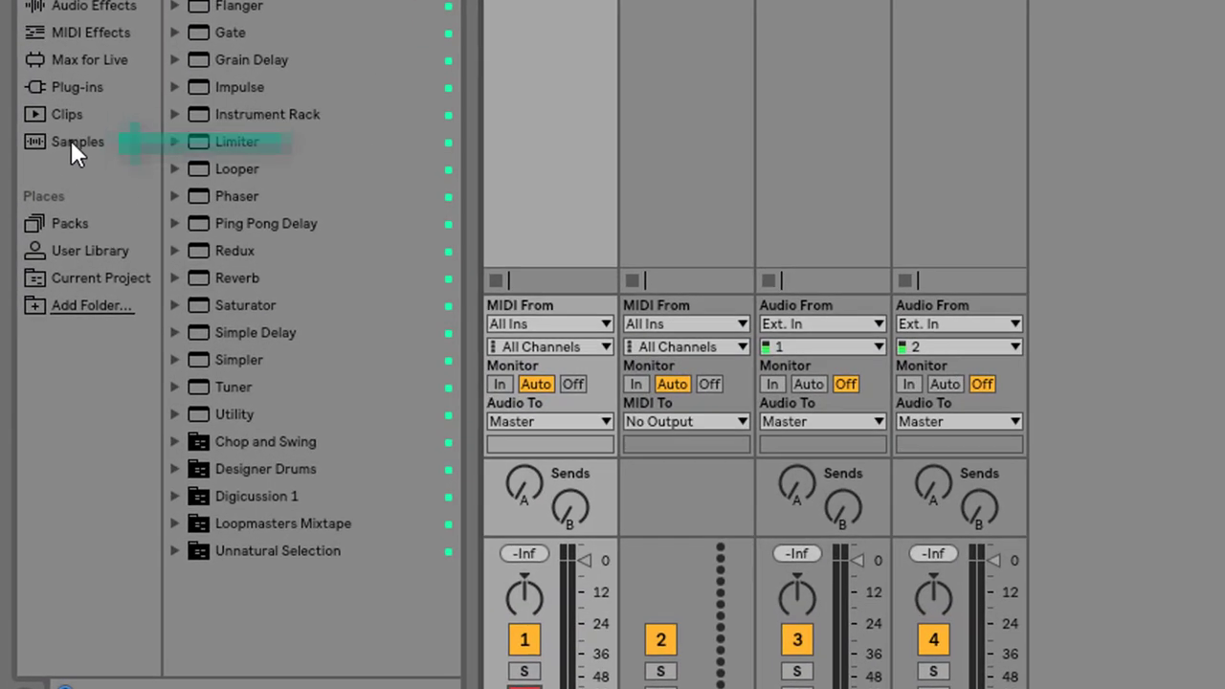
# Open the Samples category and scroll through its .aif and .wav files.
pyautogui.click(70, 141)
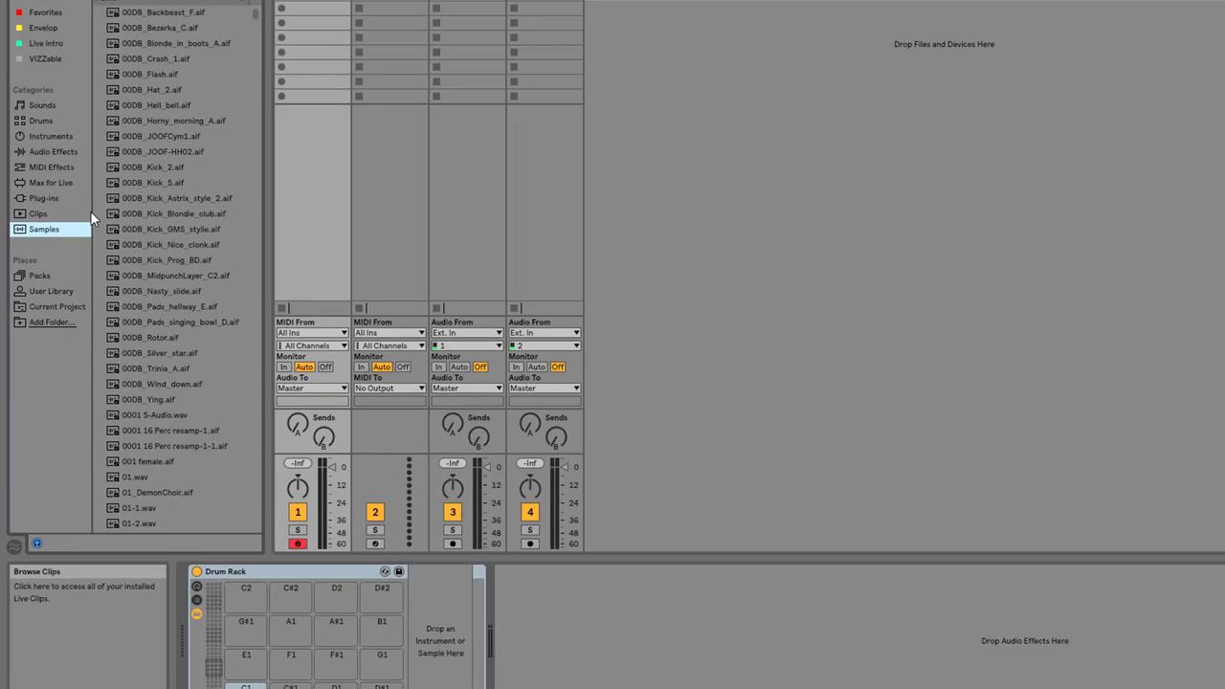
pyautogui.scroll(-10, 112, 173)
pyautogui.scroll(-15, 113, 192)
pyautogui.scroll(-15, 116, 205)
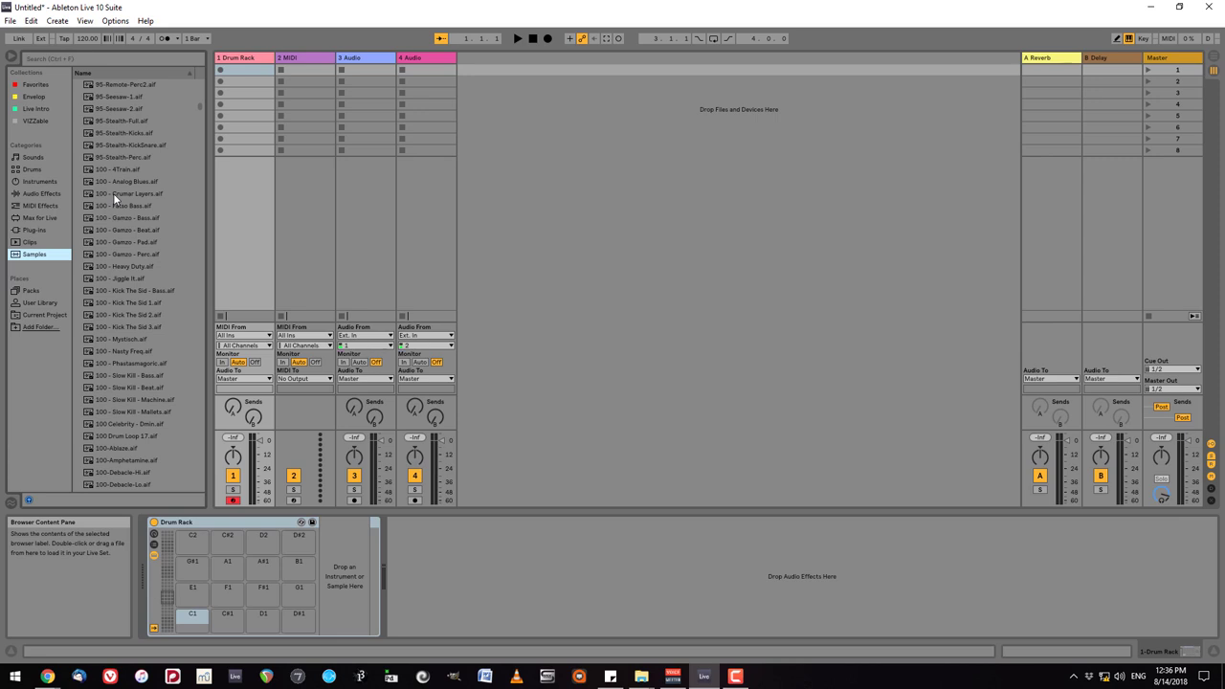
# Search 'kick' and preview 00DB_Kick_5, 65-Carbon-Kick and 95-Remote-Kicks.aif.
pyautogui.click(109, 59)
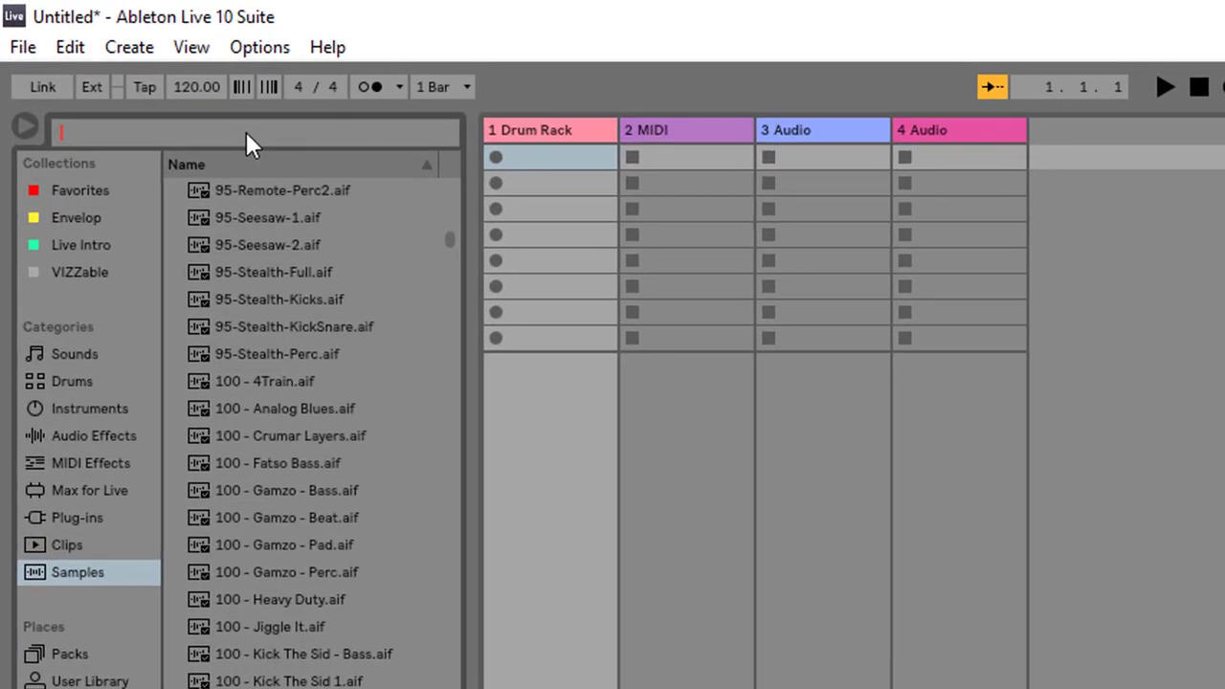
pyautogui.write('kick')
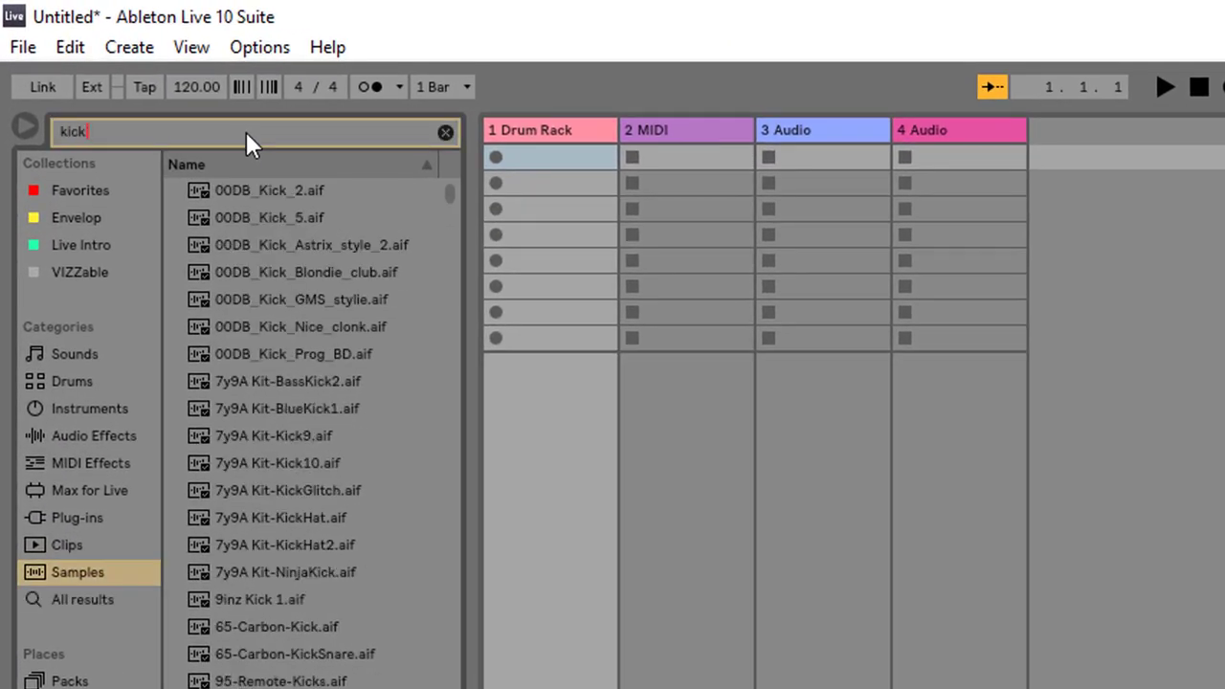
pyautogui.click(280, 217)
pyautogui.click(289, 545)
pyautogui.click(278, 628)
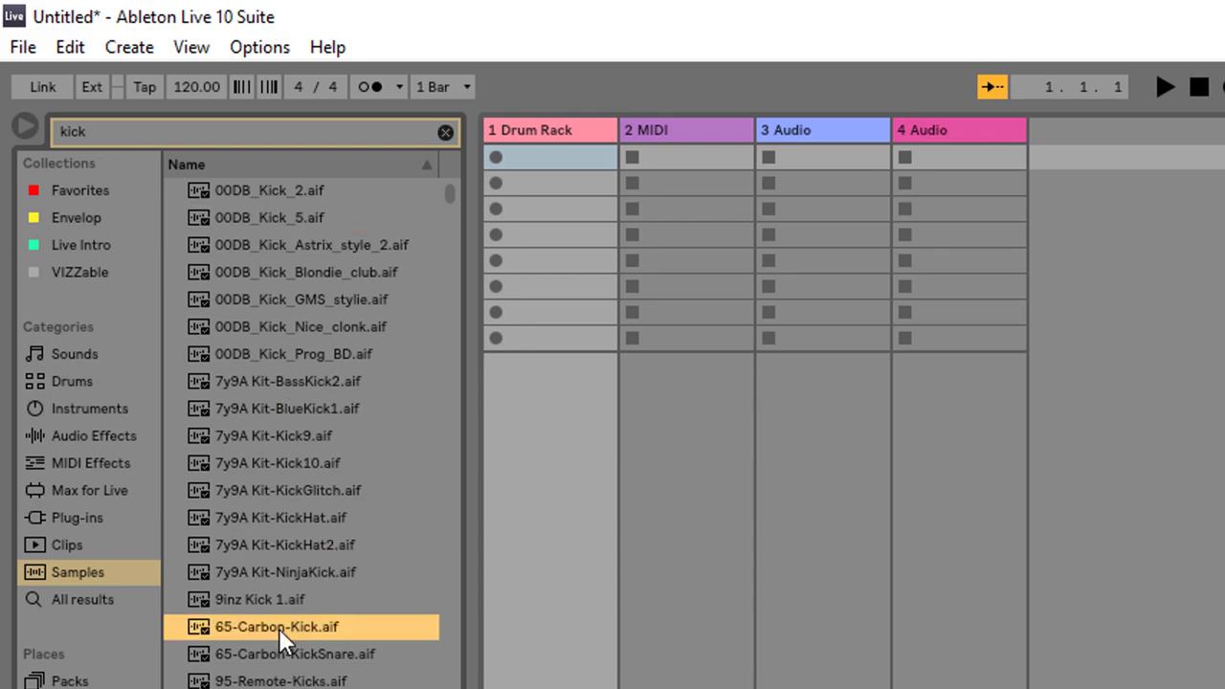
pyautogui.click(283, 680)
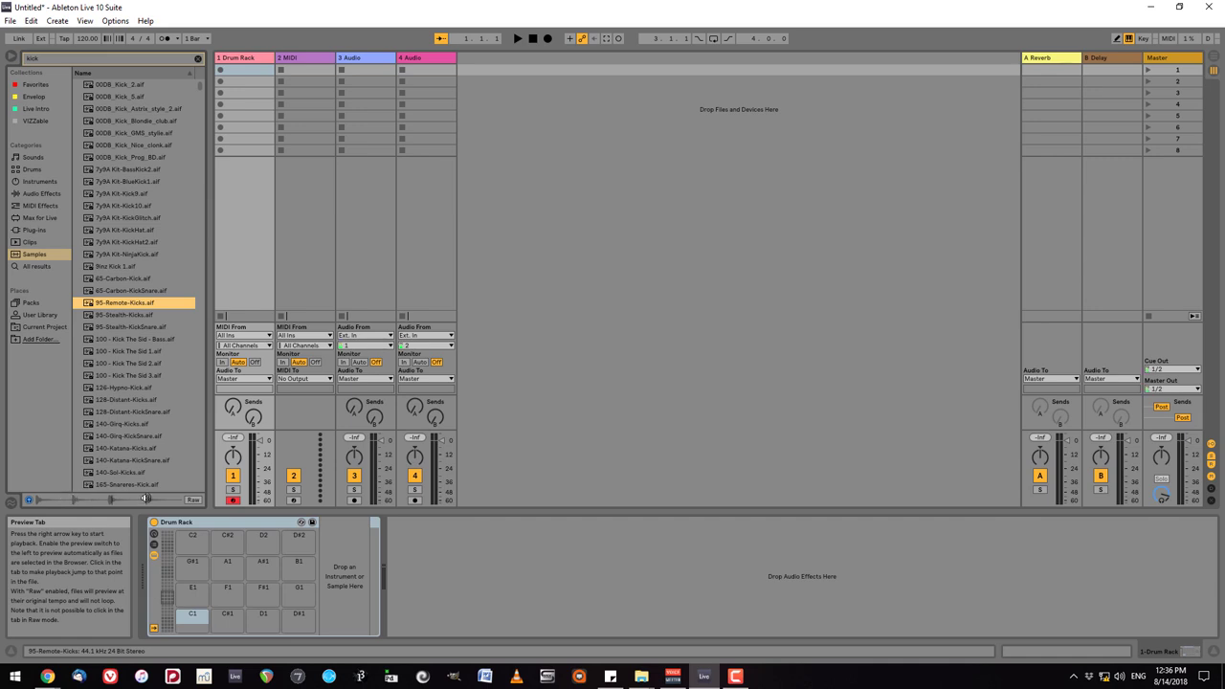
# Load 95-Remote-Kicks.aif onto pad C1 and move Simpler's end marker back to the first hit.
pyautogui.moveTo(140, 310); pyautogui.dragTo(200, 622)
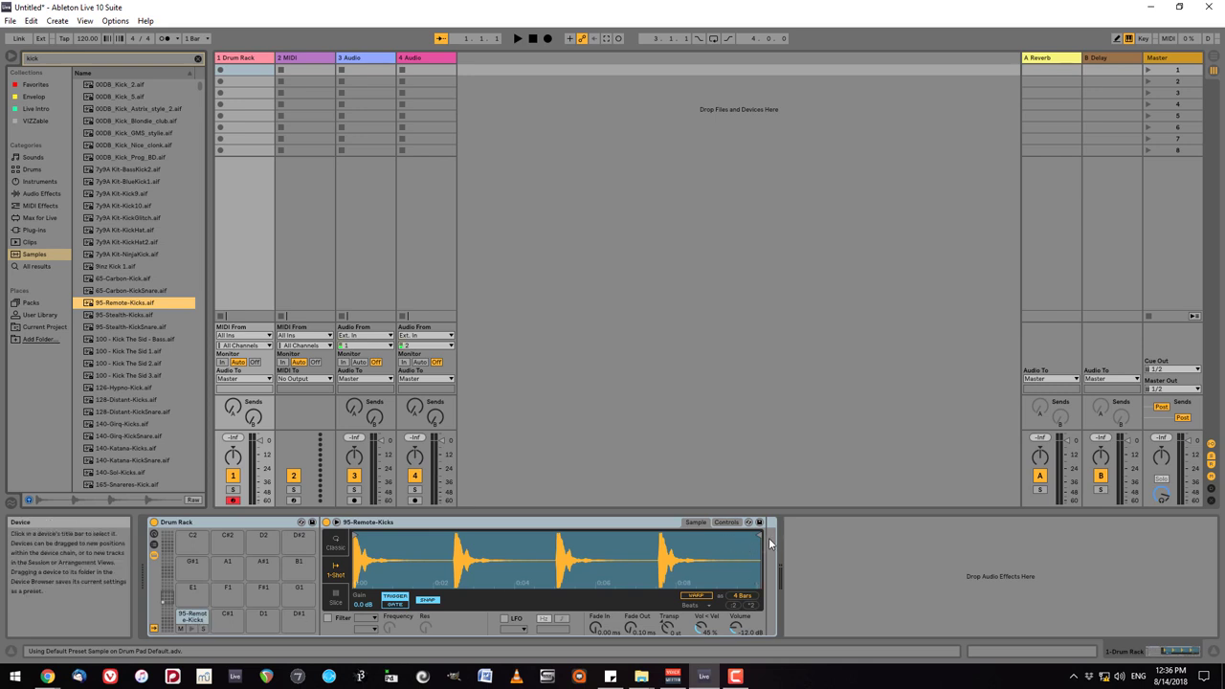
pyautogui.moveTo(756, 536)
pyautogui.mouseDown()
pyautogui.moveTo(404, 551)
pyautogui.moveTo(418, 553)
pyautogui.mouseUp()
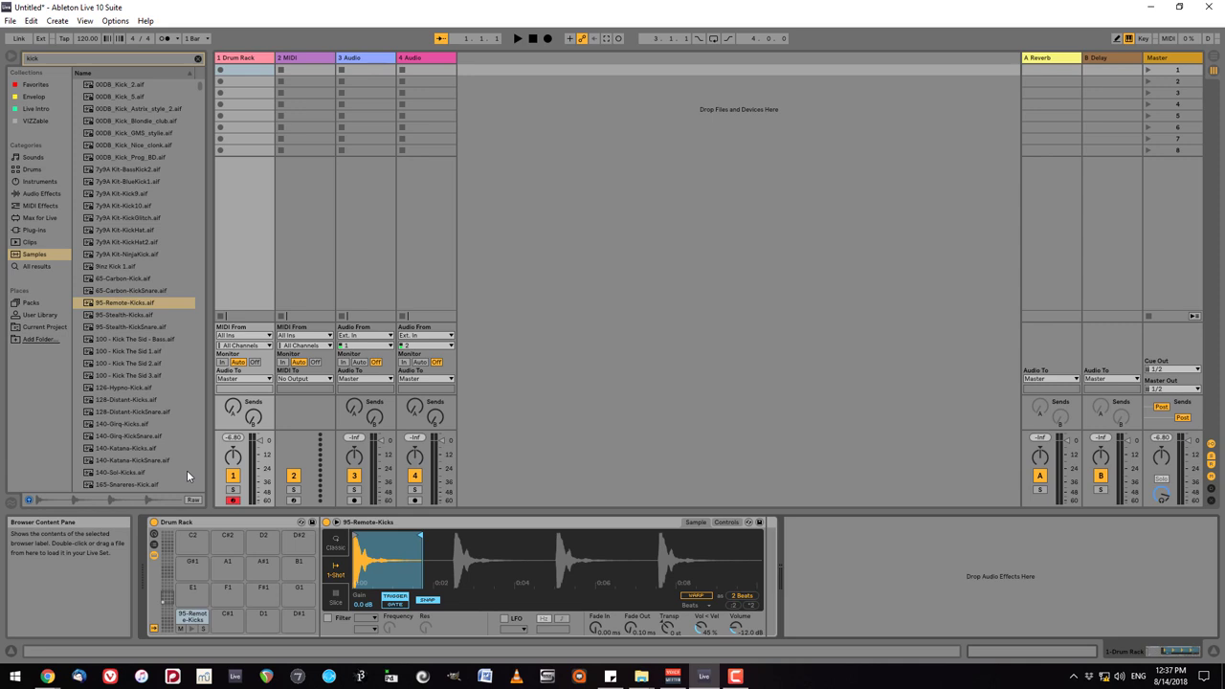
# Replace the search with 'snare' and preview samples from 126-Hypno-Snare to A-Snare Leedy 1 A.
pyautogui.click(110, 60)
pyautogui.hotkey('ctrl', 'a')
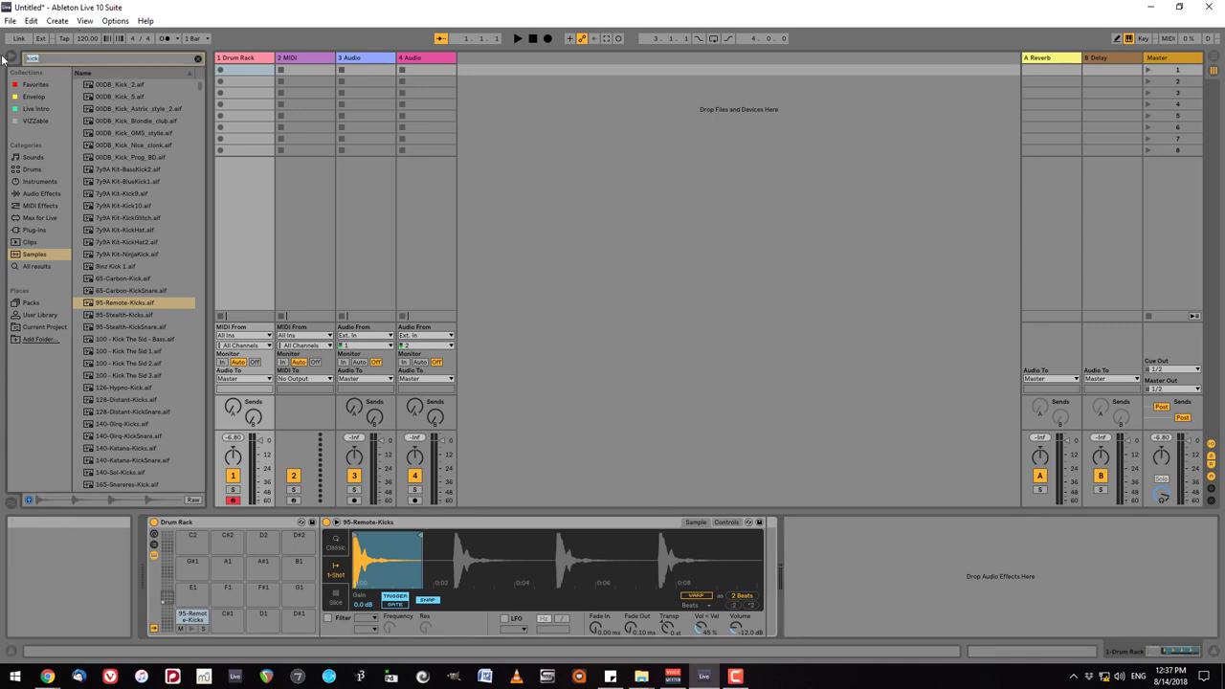
pyautogui.write('snare')
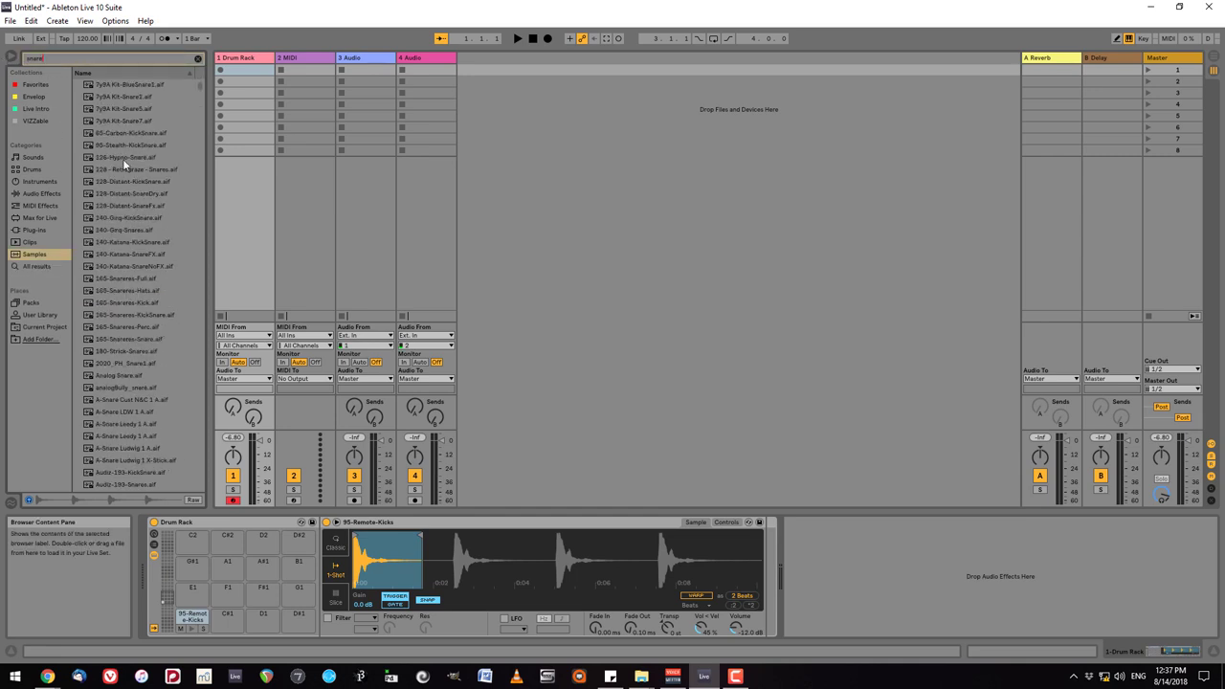
pyautogui.click(127, 172)
pyautogui.click(126, 159)
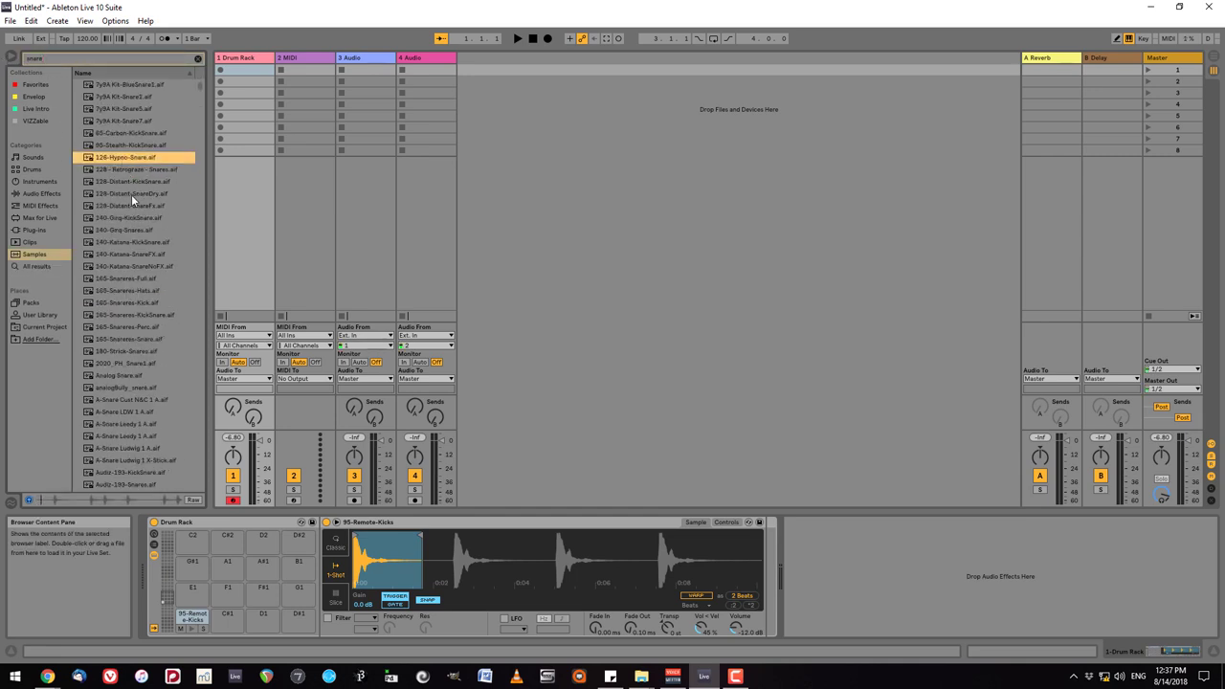
pyautogui.click(118, 293)
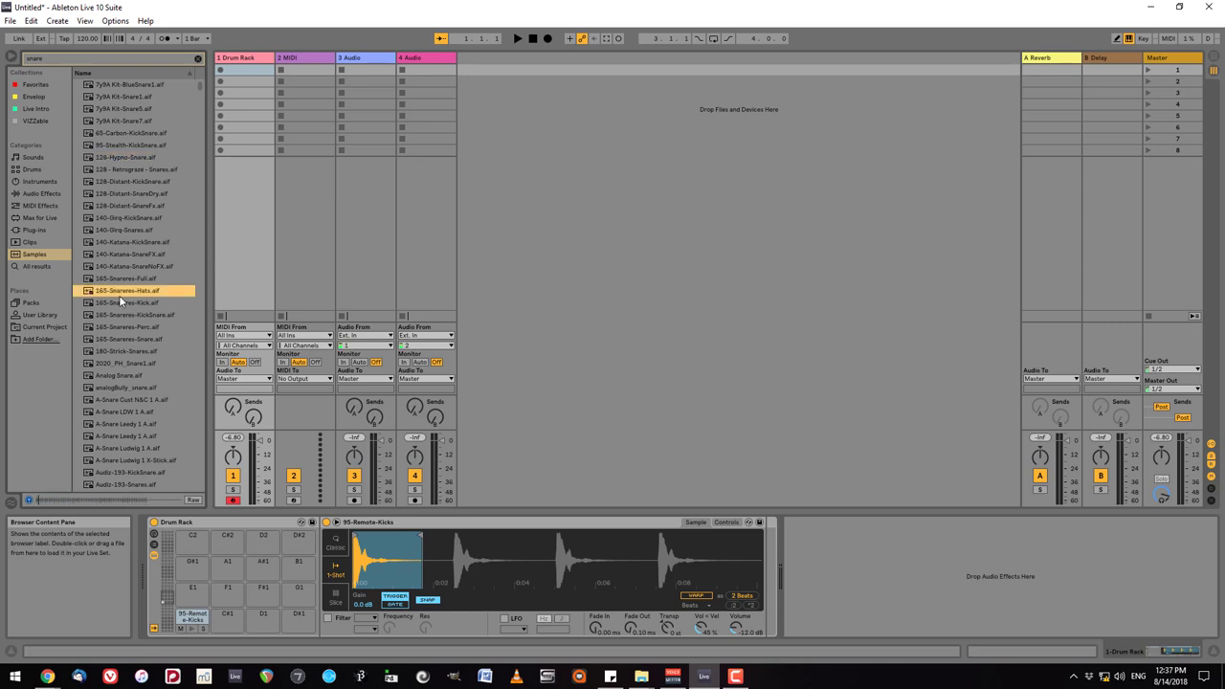
pyautogui.click(119, 314)
pyautogui.click(119, 364)
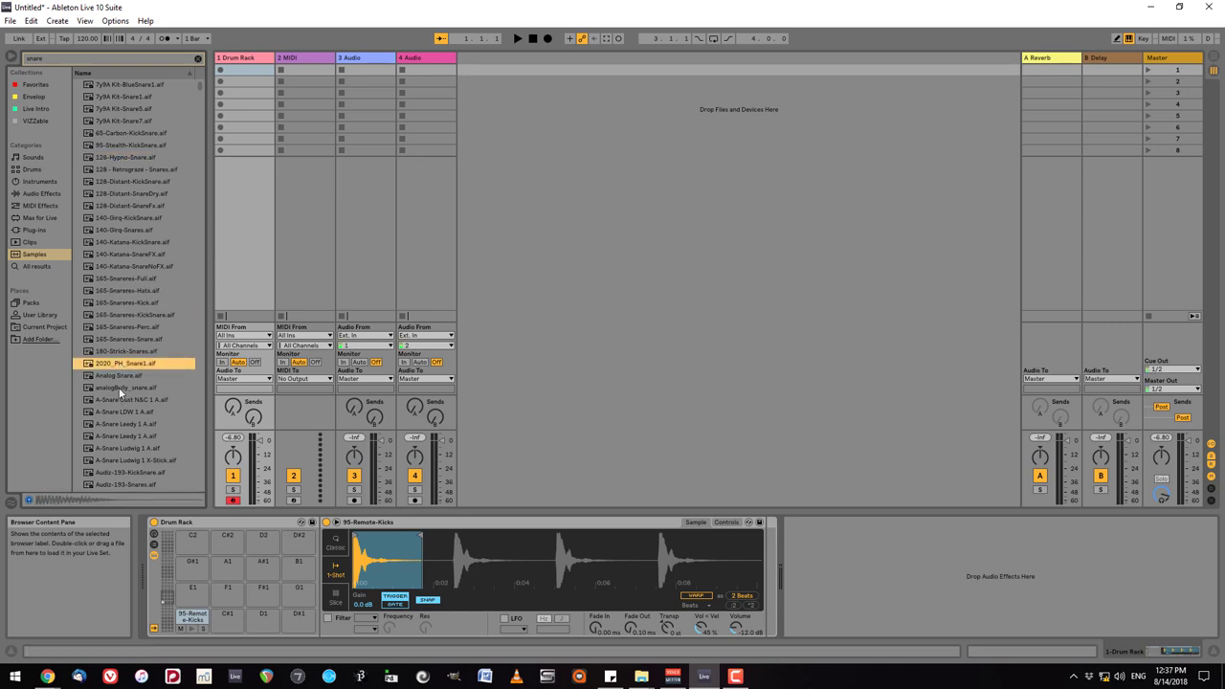
pyautogui.click(119, 374)
pyautogui.click(124, 387)
pyautogui.click(127, 379)
pyautogui.click(128, 437)
# Preview the Bipolar, Breaks, A-Snare Ludwig/Leedy and Captain Rock snare samples.
pyautogui.scroll(-3, 131, 426)
pyautogui.click(128, 413)
pyautogui.click(121, 438)
pyautogui.click(116, 461)
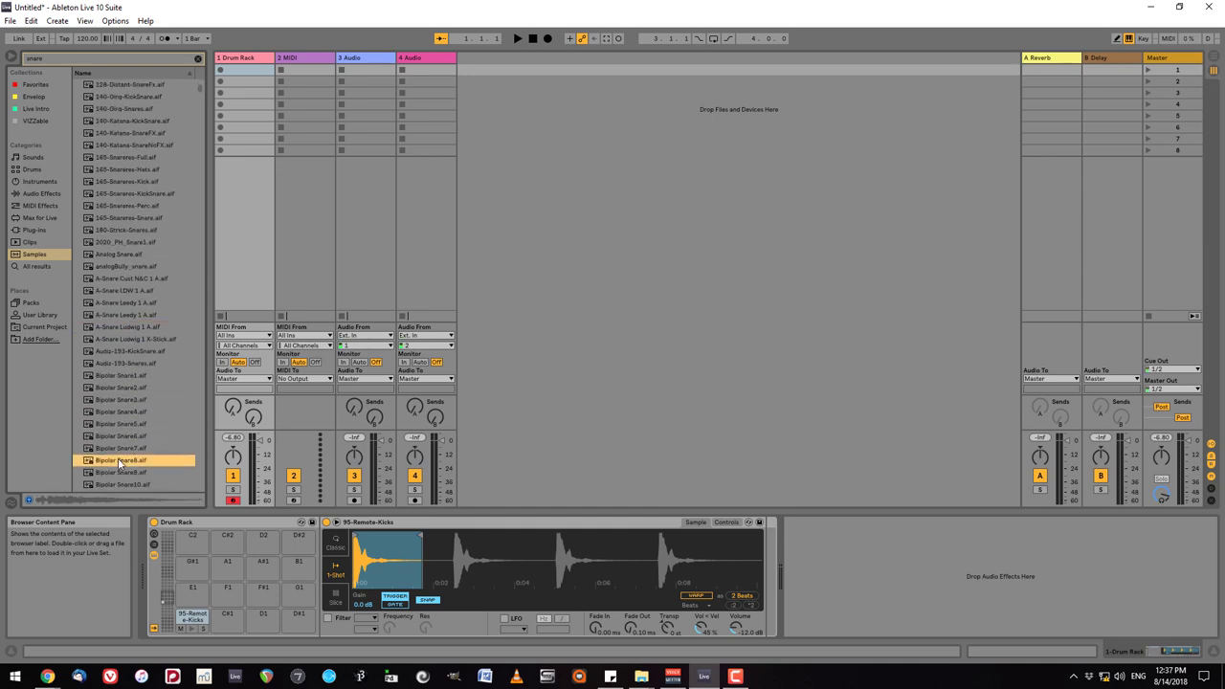
pyautogui.click(121, 473)
pyautogui.scroll(-2, 122, 473)
pyautogui.click(120, 435)
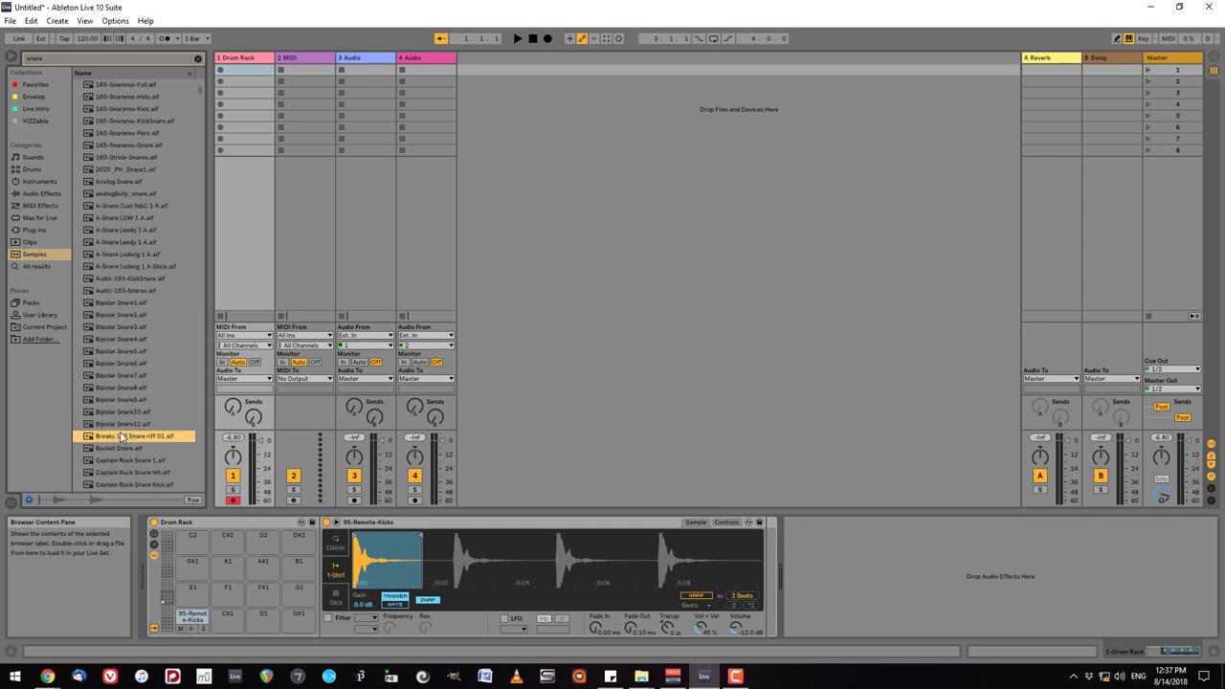
pyautogui.click(132, 267)
pyautogui.click(132, 255)
pyautogui.click(131, 243)
pyautogui.click(131, 231)
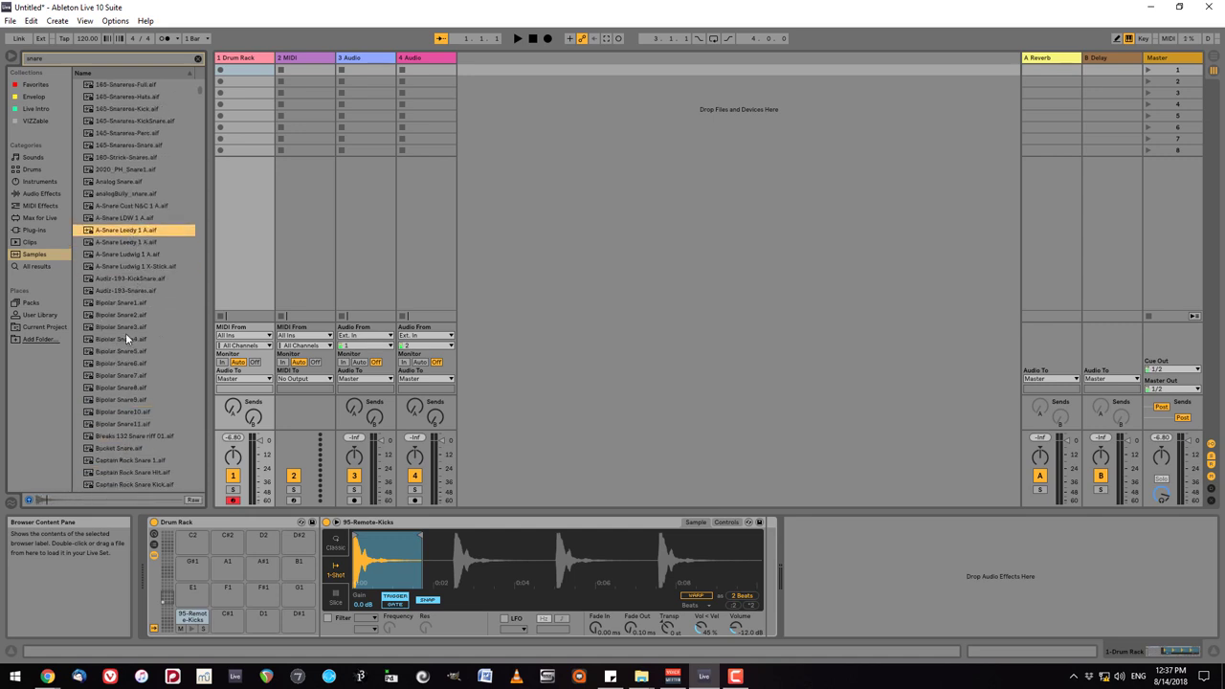
pyautogui.click(117, 472)
# Preview the DTM and EH_Snare samples, ending on EHU_SnareDrum_001.wav.
pyautogui.scroll(-2, 117, 473)
pyautogui.click(120, 436)
pyautogui.scroll(-10, 121, 436)
pyautogui.click(123, 400)
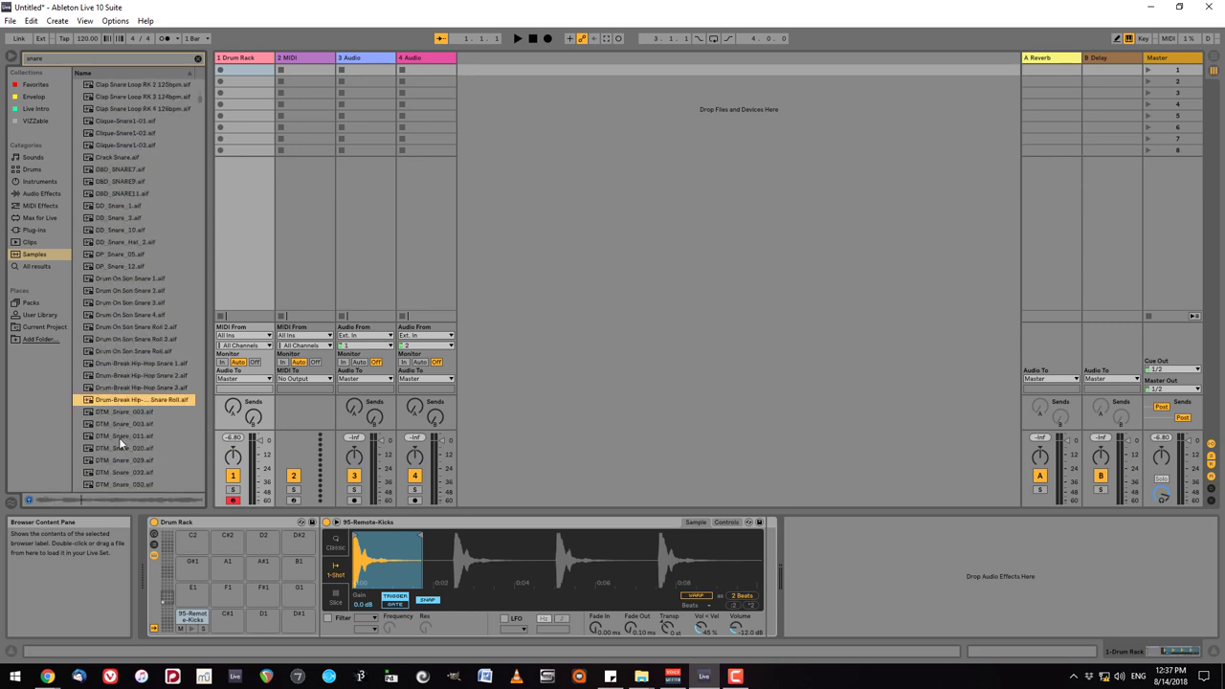
pyautogui.click(123, 437)
pyautogui.click(125, 461)
pyautogui.click(124, 414)
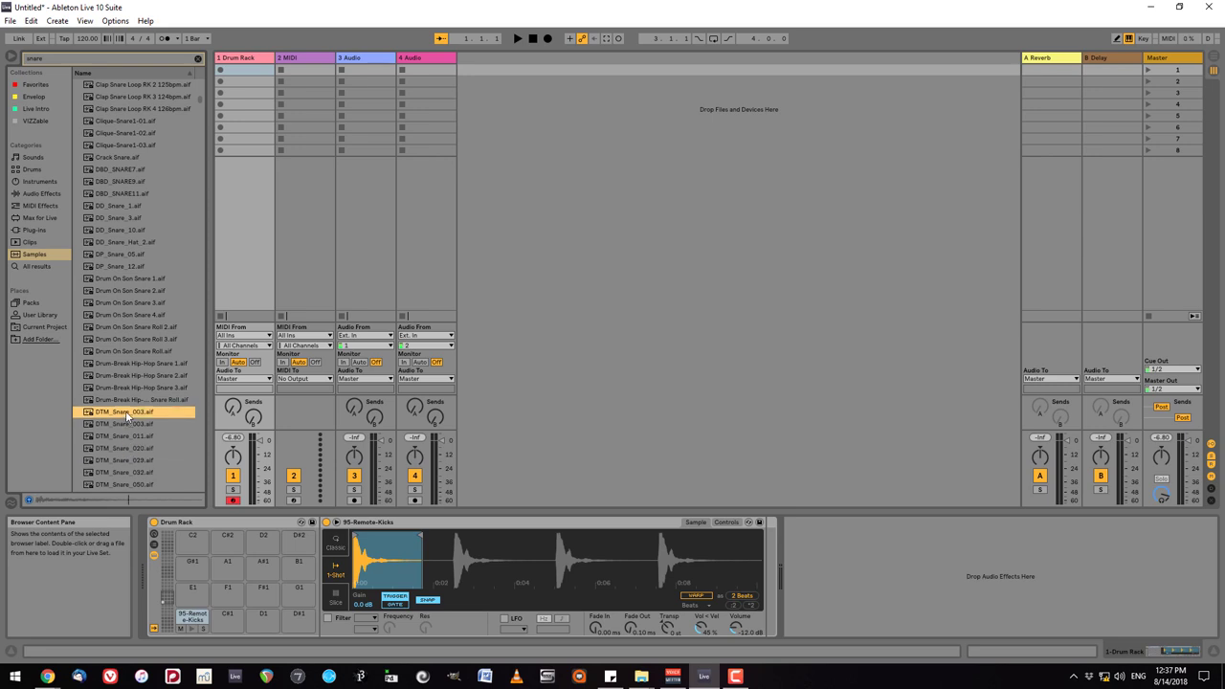
pyautogui.scroll(-5, 127, 427)
pyautogui.click(125, 426)
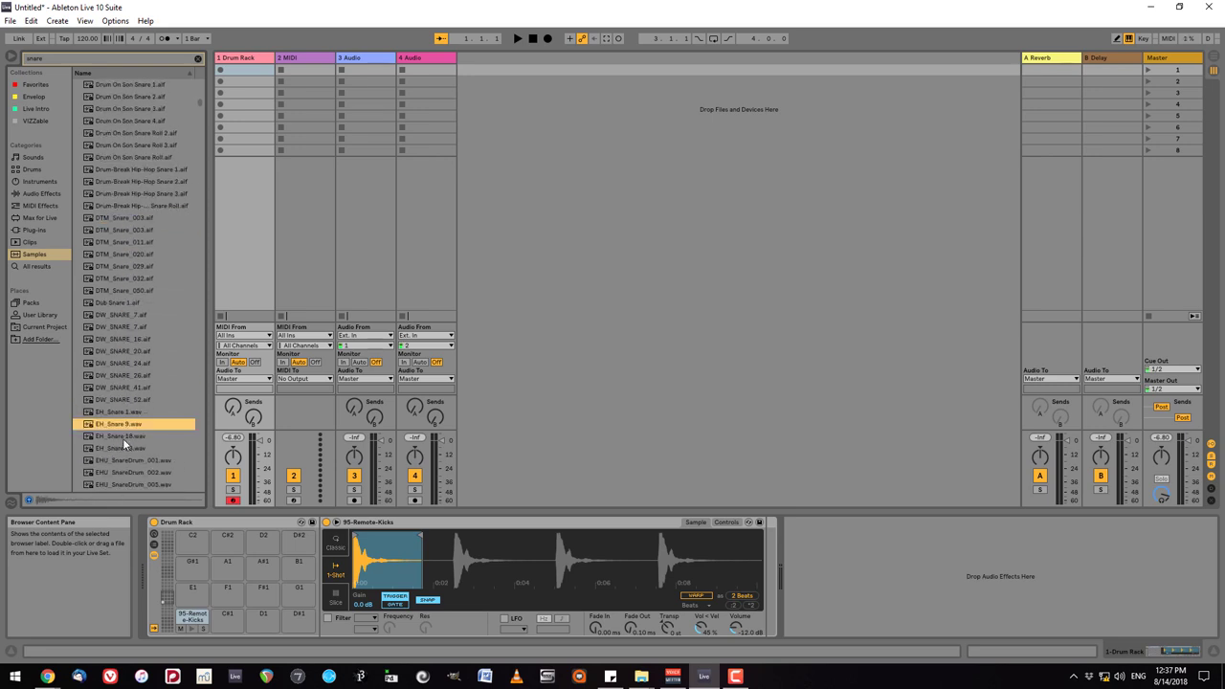
pyautogui.click(123, 437)
pyautogui.click(128, 461)
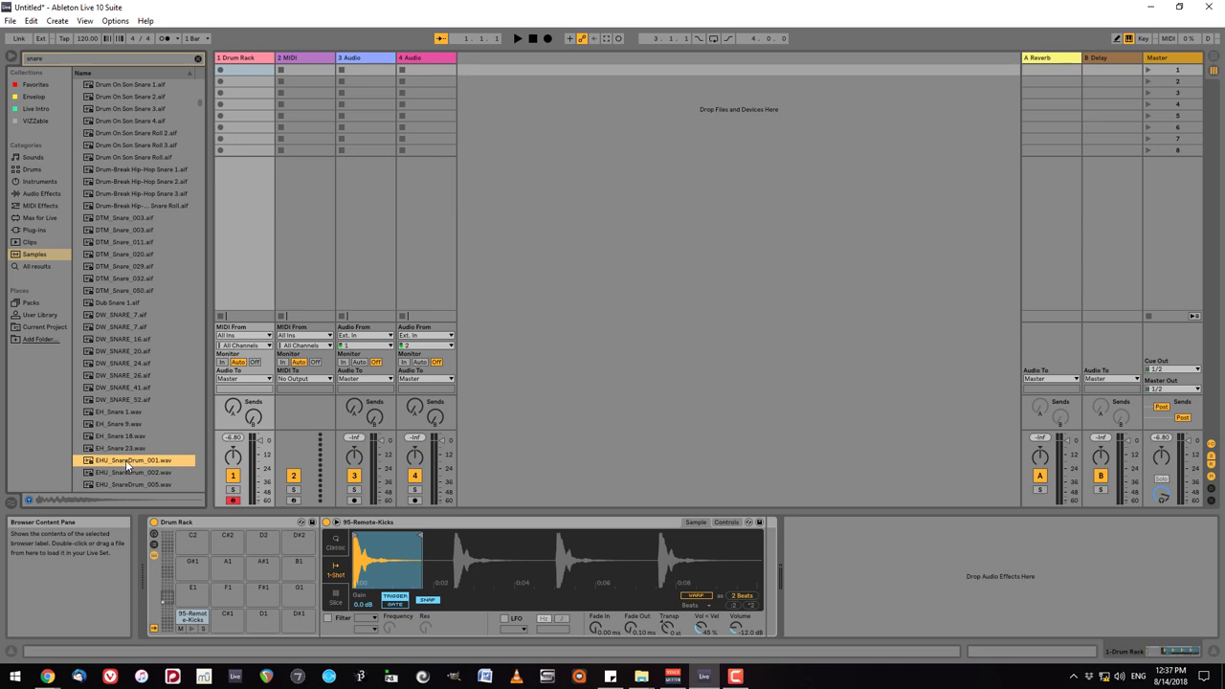
# Drop EHU_SnareDrum_001.wav on pad D1, then preview EHU_SnareDrum_002.wav and load it onto pad E1.
pyautogui.moveTo(125, 460); pyautogui.dragTo(266, 638)
pyautogui.moveTo(265, 628); pyautogui.dragTo(264, 623)
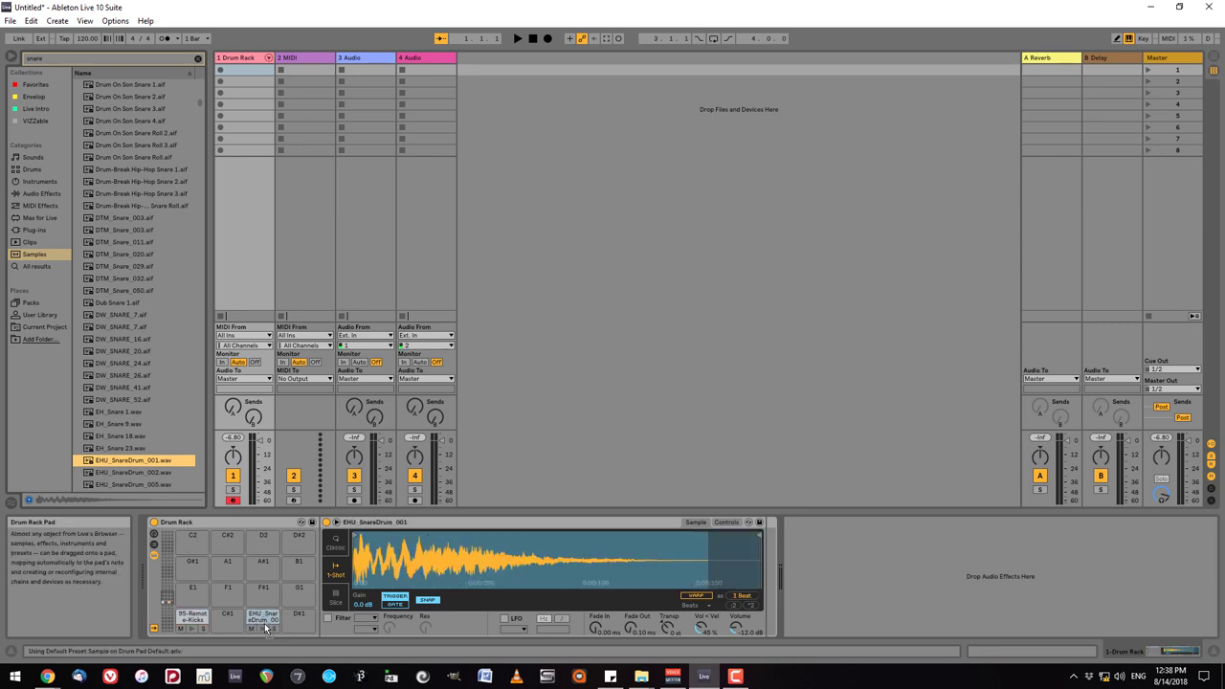
pyautogui.scroll(-5, 124, 386)
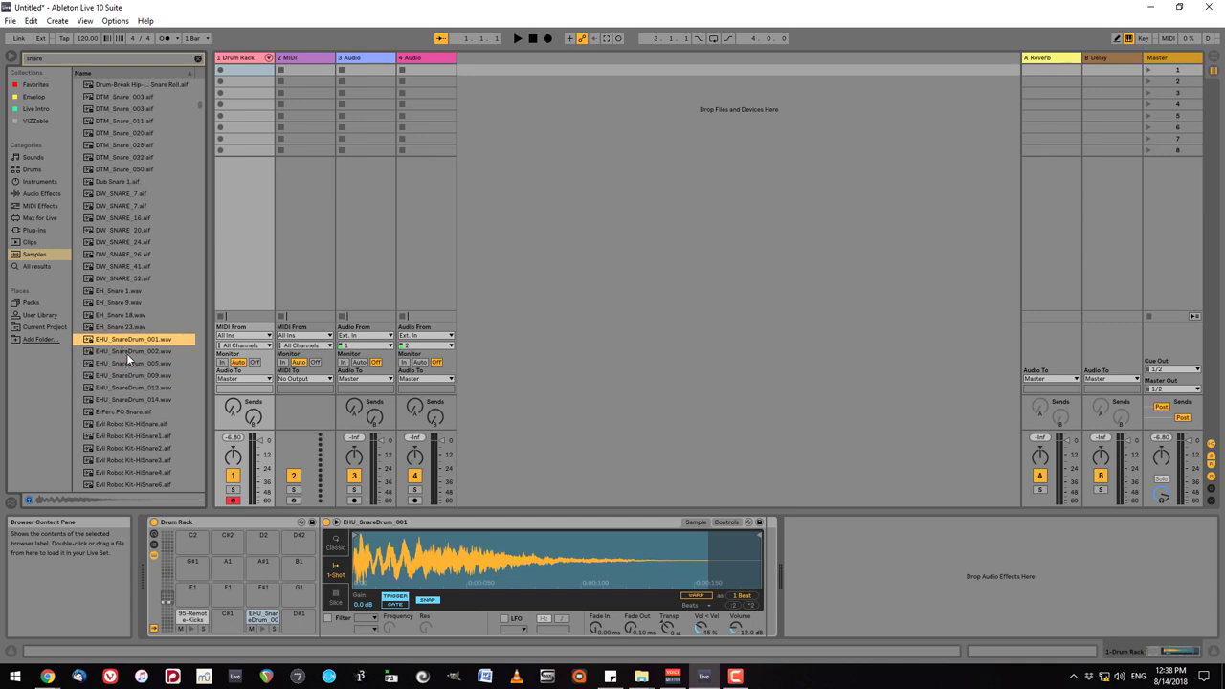
pyautogui.click(126, 354)
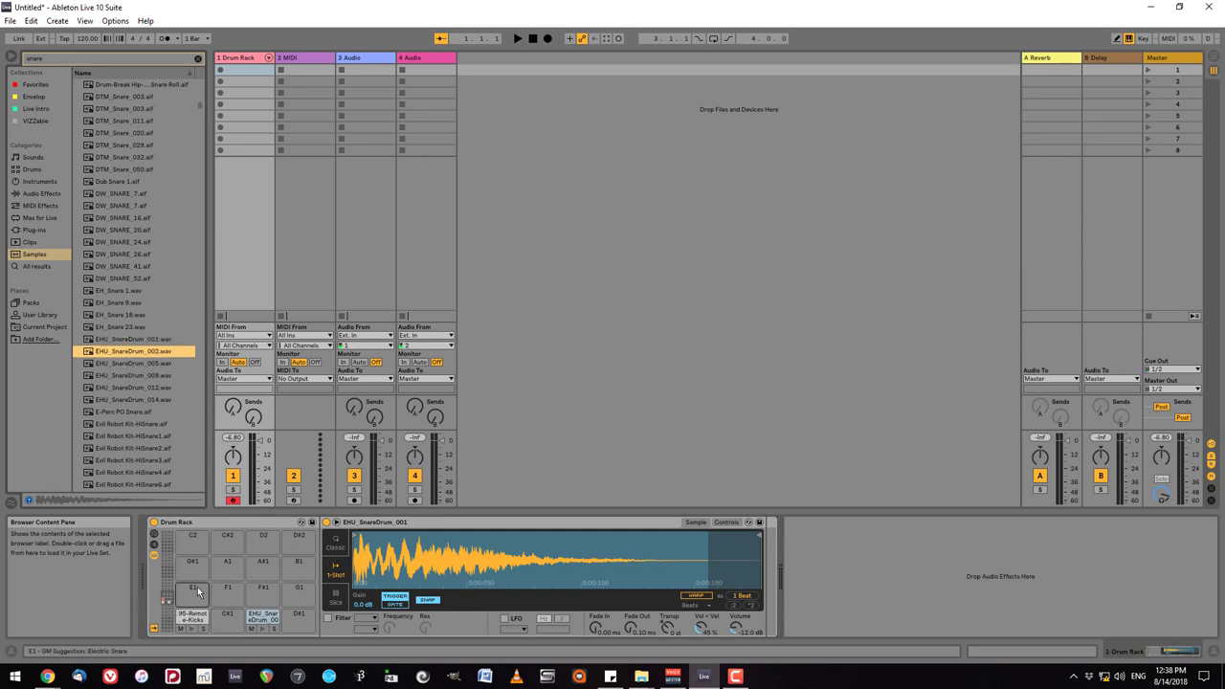
pyautogui.moveTo(198, 592); pyautogui.dragTo(198, 591)
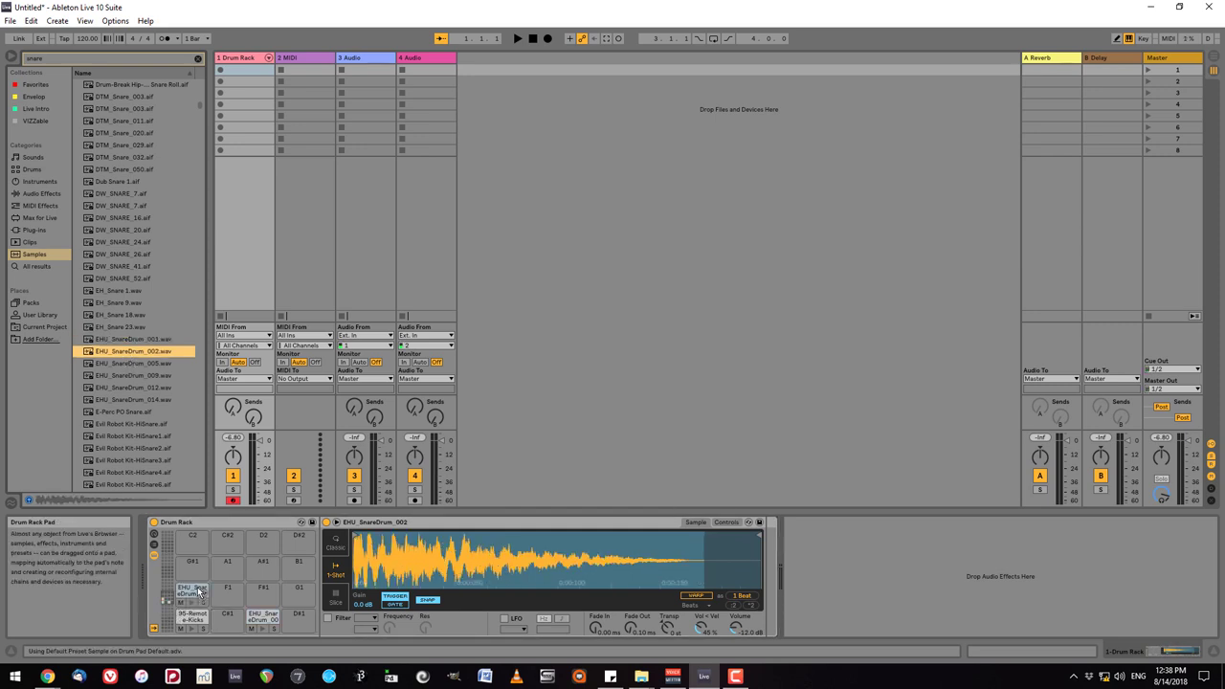
pyautogui.click(122, 58)
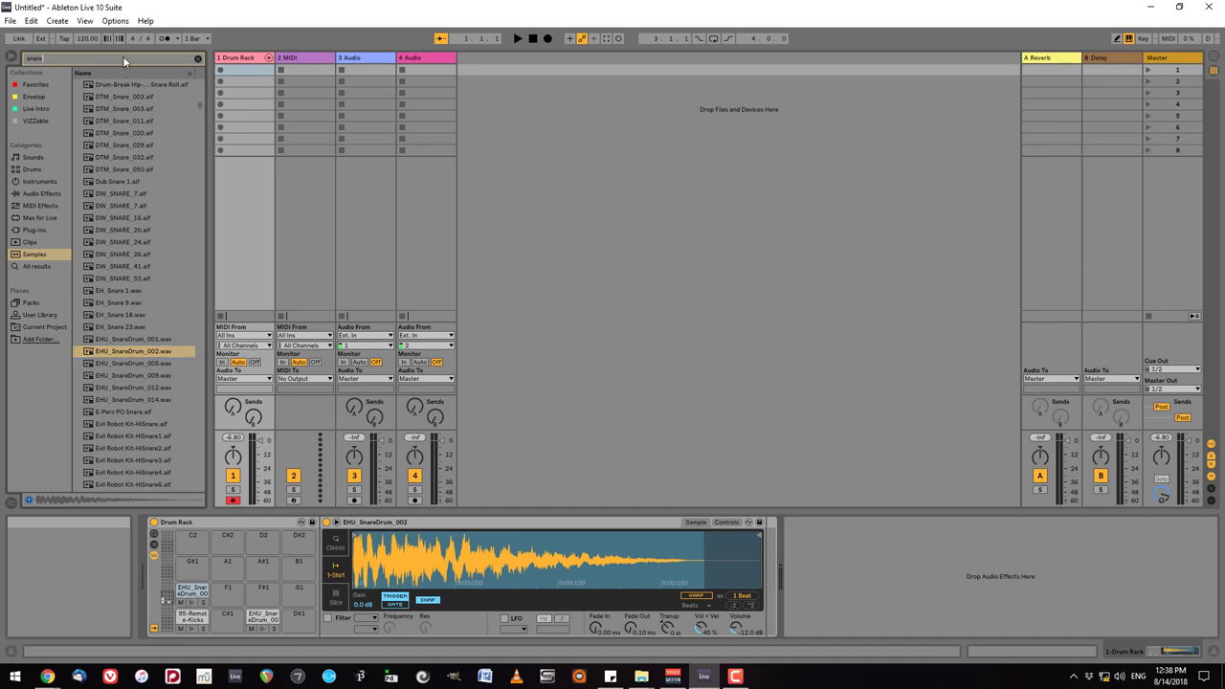
# Search 'tom' and load Floor tom FRI 01 and Floor tom FRI 02 onto empty pads.
pyautogui.doubleClick(24, 58)
pyautogui.write('tom')
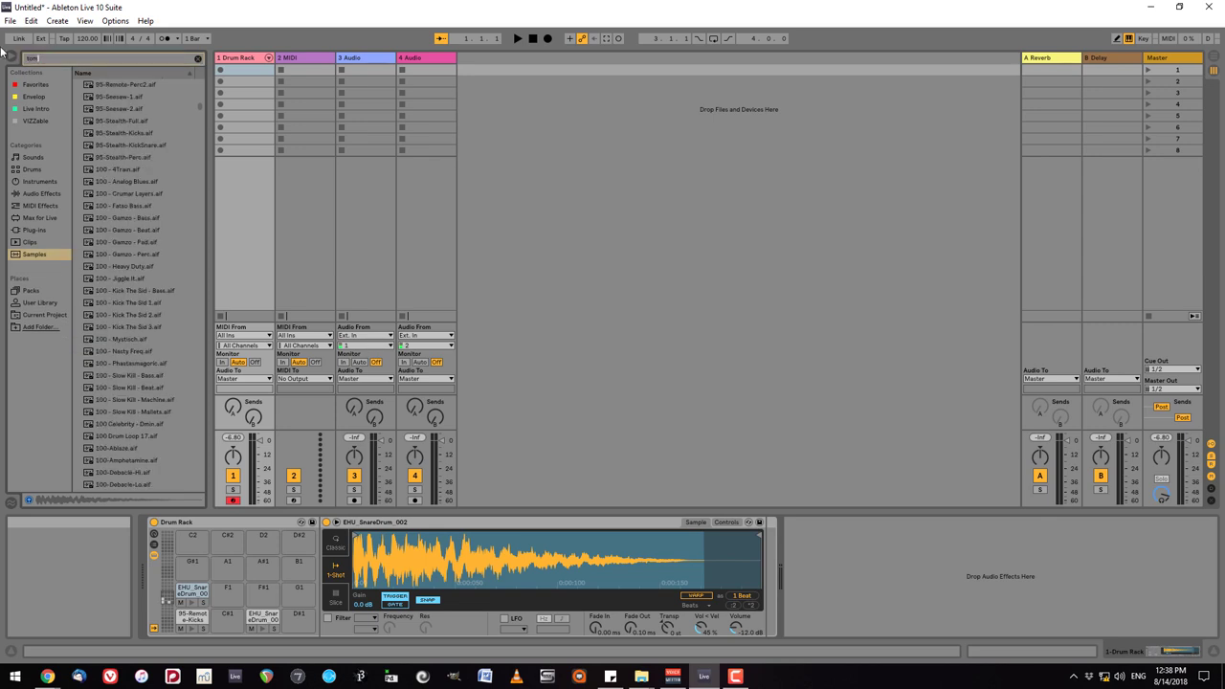
pyautogui.click(120, 232)
pyautogui.scroll(-3, 123, 375)
pyautogui.click(123, 375)
pyautogui.doubleClick(123, 375)
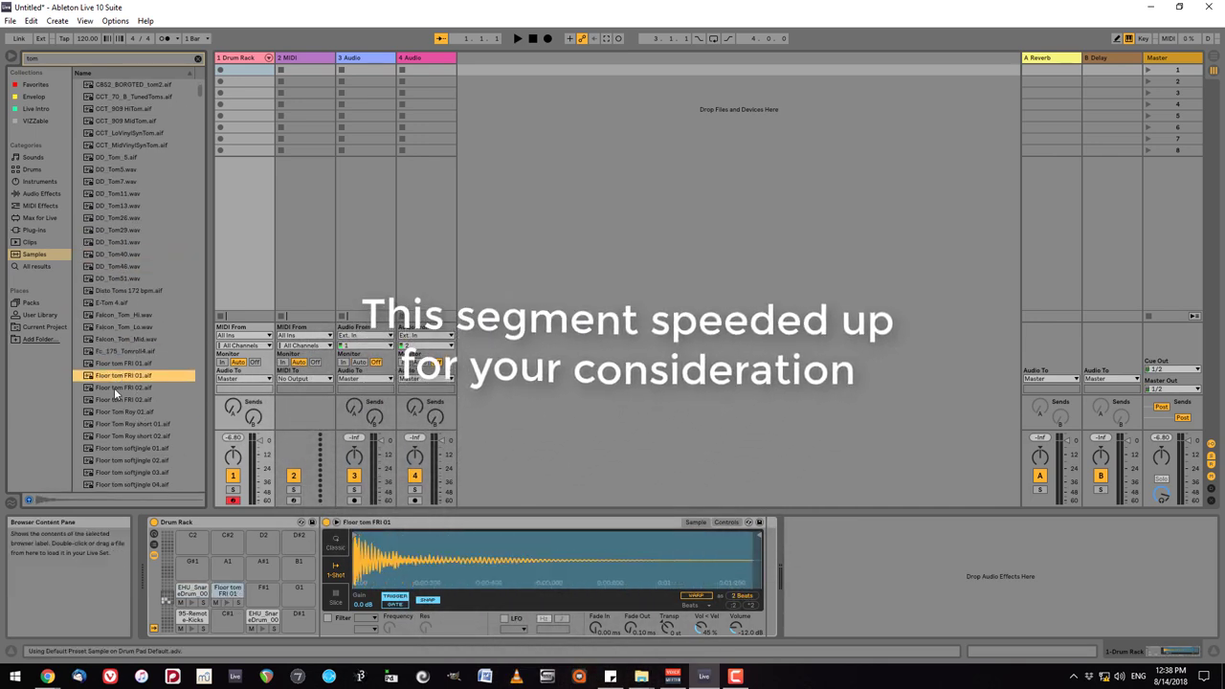
pyautogui.click(115, 399)
pyautogui.doubleClick(108, 404)
# Audition the rack tom samples and load one onto pad B1.
pyautogui.scroll(-20, 152, 285)
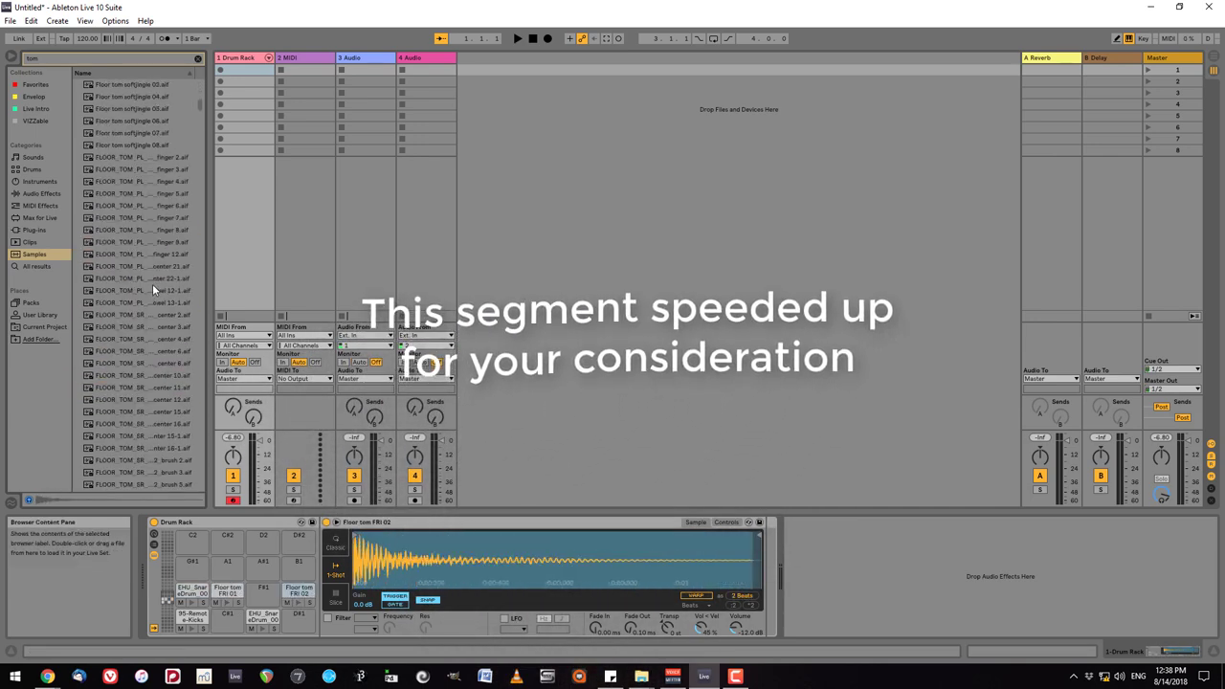
pyautogui.click(115, 110)
pyautogui.click(116, 317)
pyautogui.press('Up')
pyautogui.press('Up')
pyautogui.press('Up')
pyautogui.press('Up')
pyautogui.press('Up')
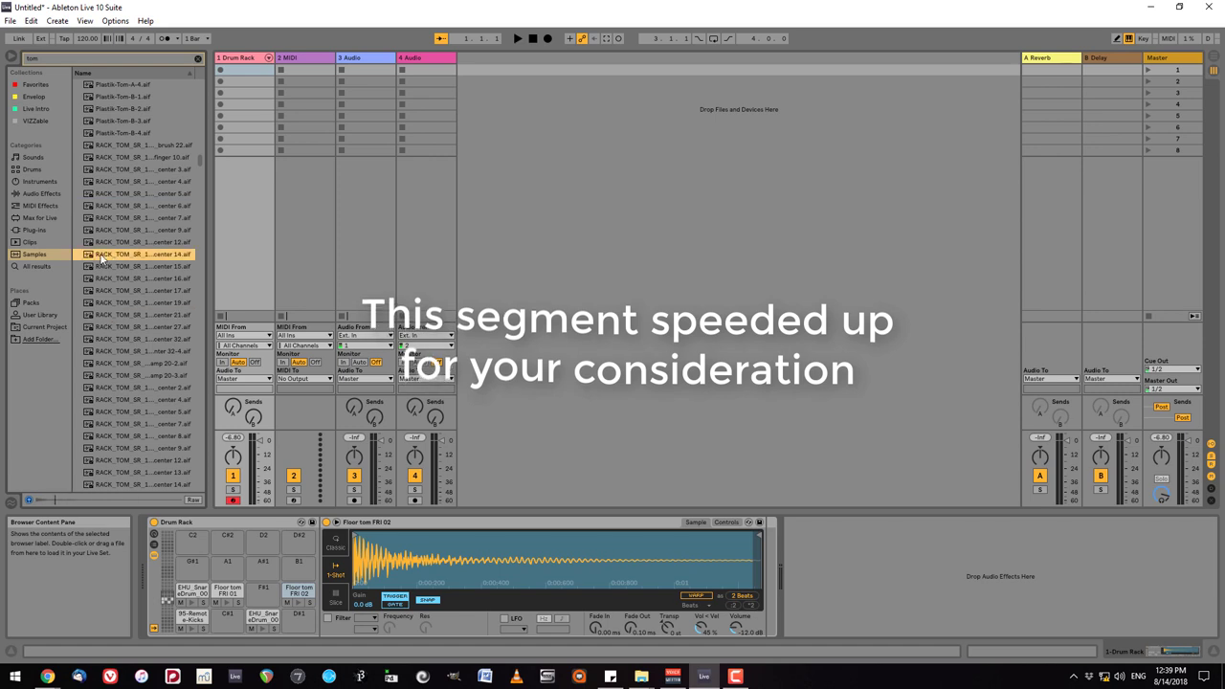
pyautogui.press('Return')
pyautogui.scroll(-5, 117, 394)
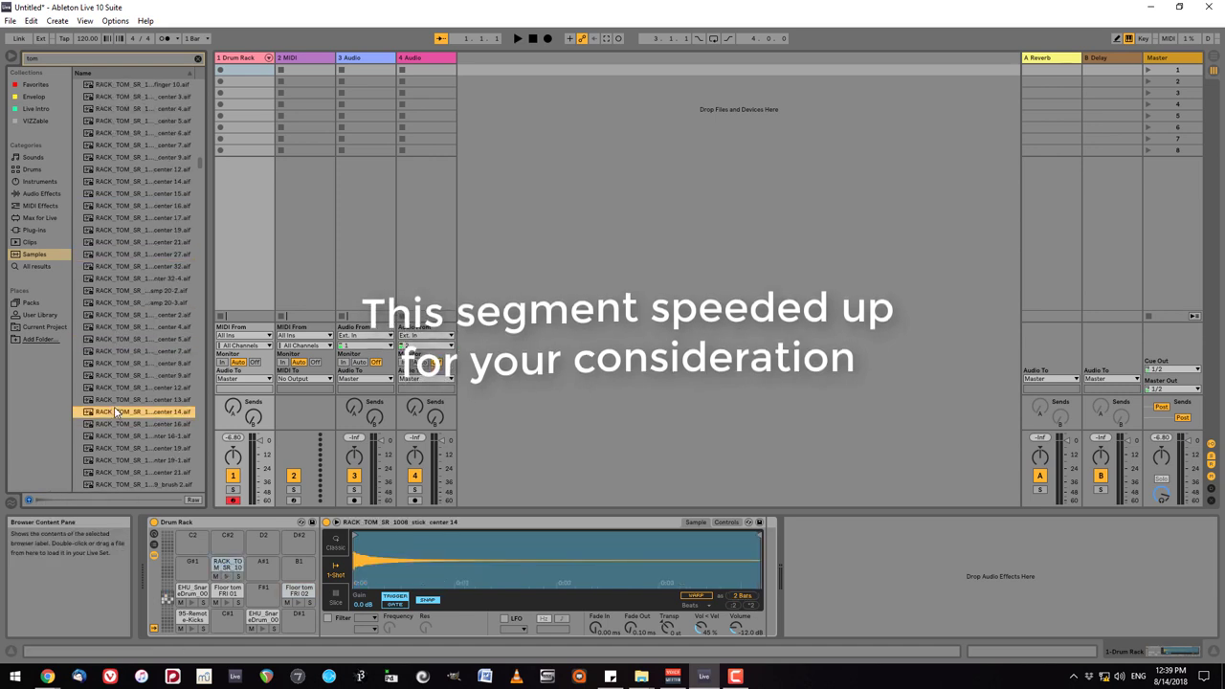
pyautogui.doubleClick(110, 314)
pyautogui.scroll(-5, 116, 288)
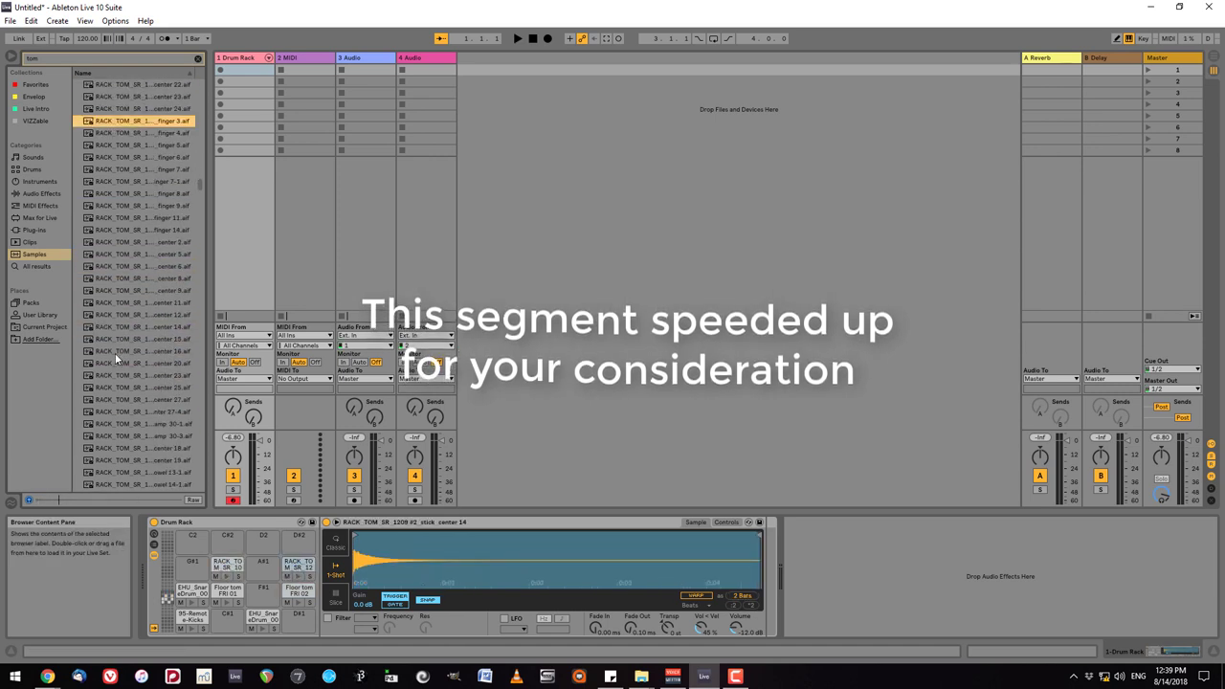
# Load the towel 13-1 rack tom onto pad D2 and Tom 70s MPC 1 onto pad C2.
pyautogui.click(117, 399)
pyautogui.doubleClick(116, 399)
pyautogui.click(143, 435)
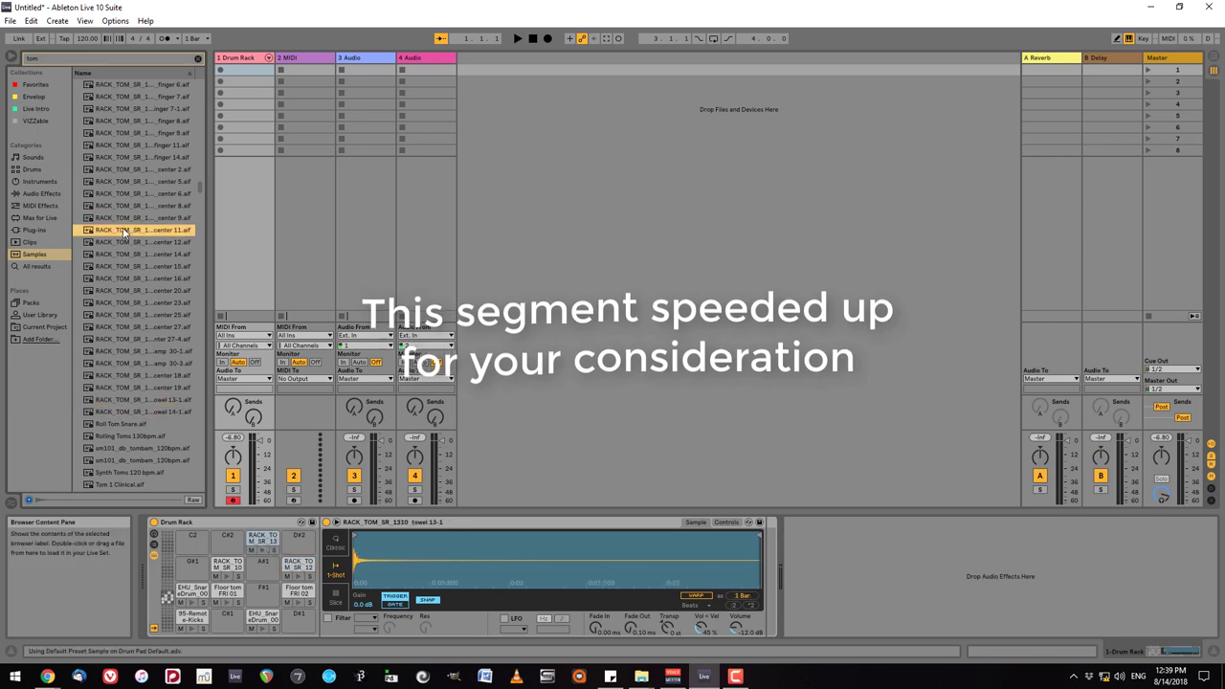
pyautogui.scroll(-1, 143, 433)
pyautogui.scroll(-5, 143, 432)
pyautogui.click(119, 326)
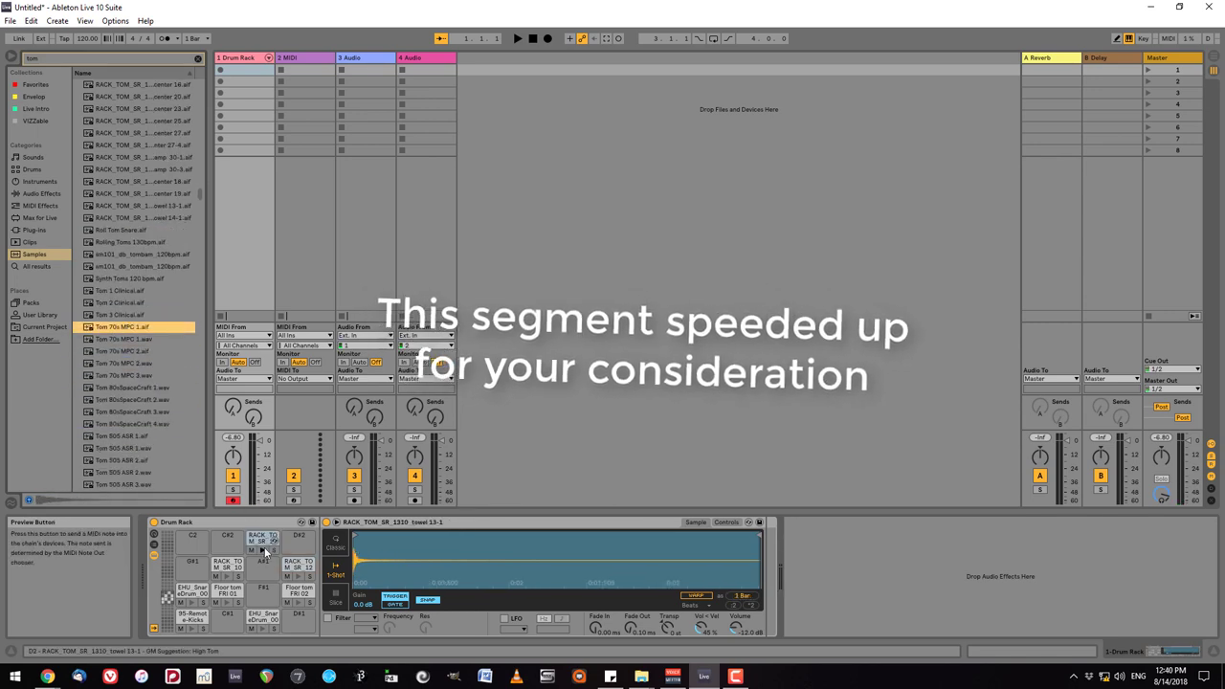
pyautogui.moveTo(120, 326); pyautogui.dragTo(191, 540)
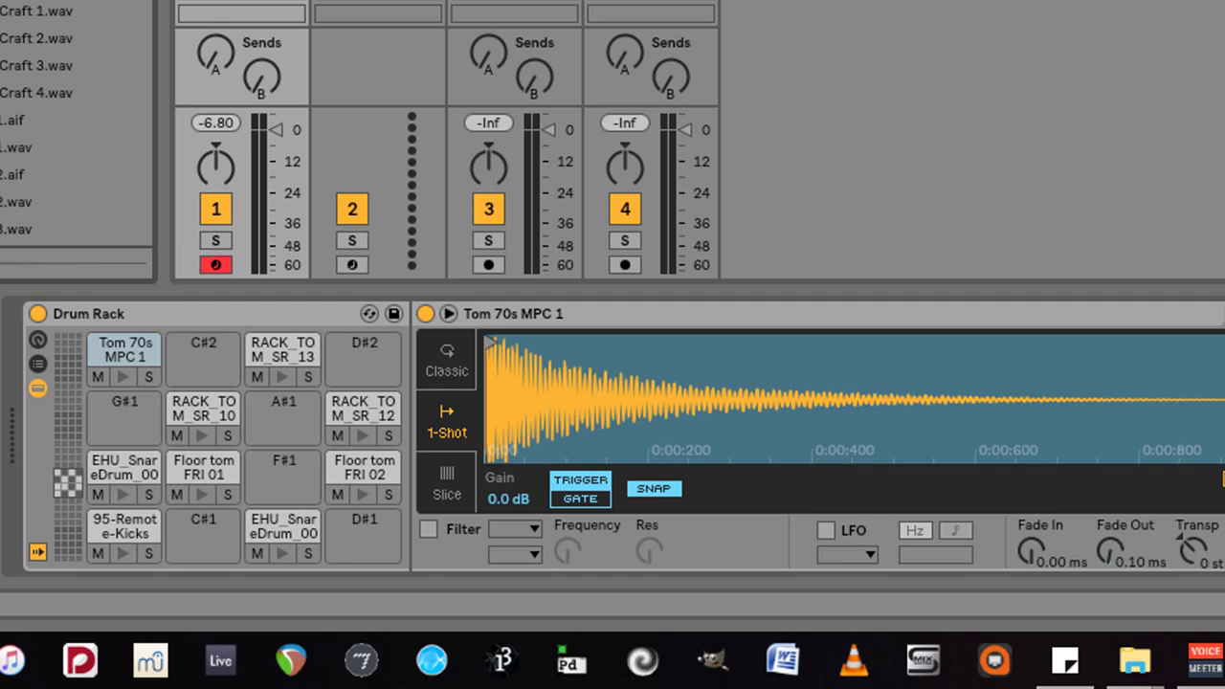
pyautogui.scroll(-3, 39, 124)
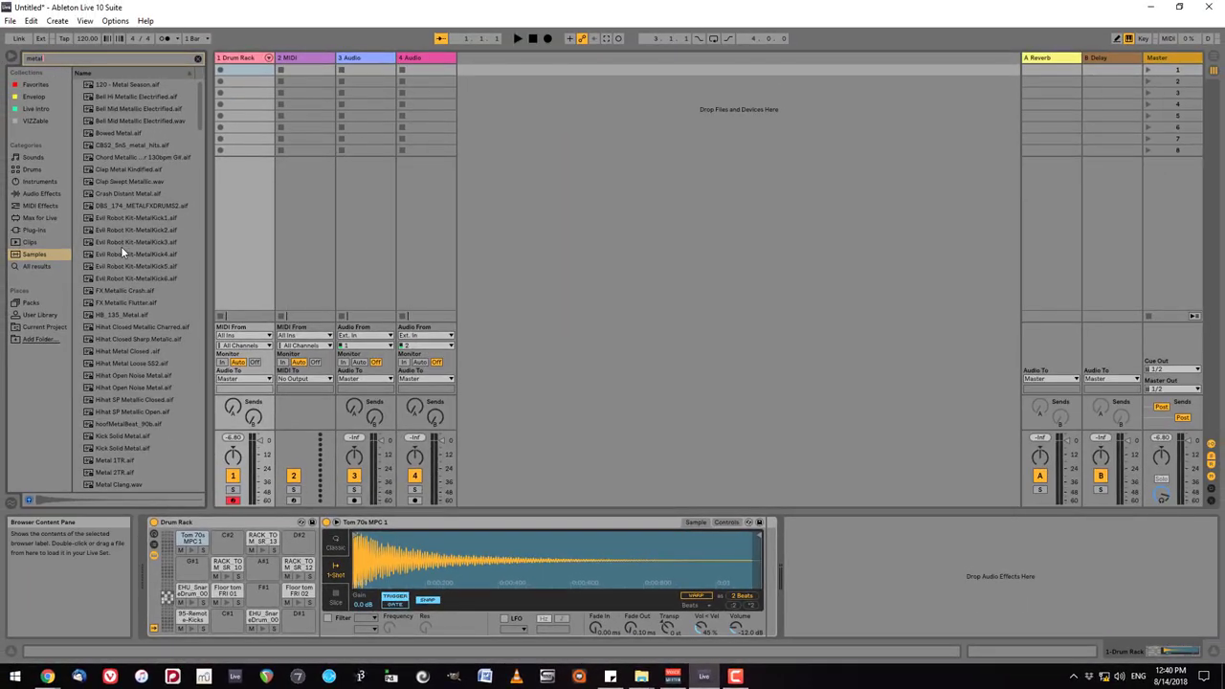
# Preview HB_135_Metal, FX Metallic Flutter and Hihat Open Noise Metal, then put Crash mute 01 on D#2.
pyautogui.click(121, 246)
pyautogui.click(122, 279)
pyautogui.click(125, 316)
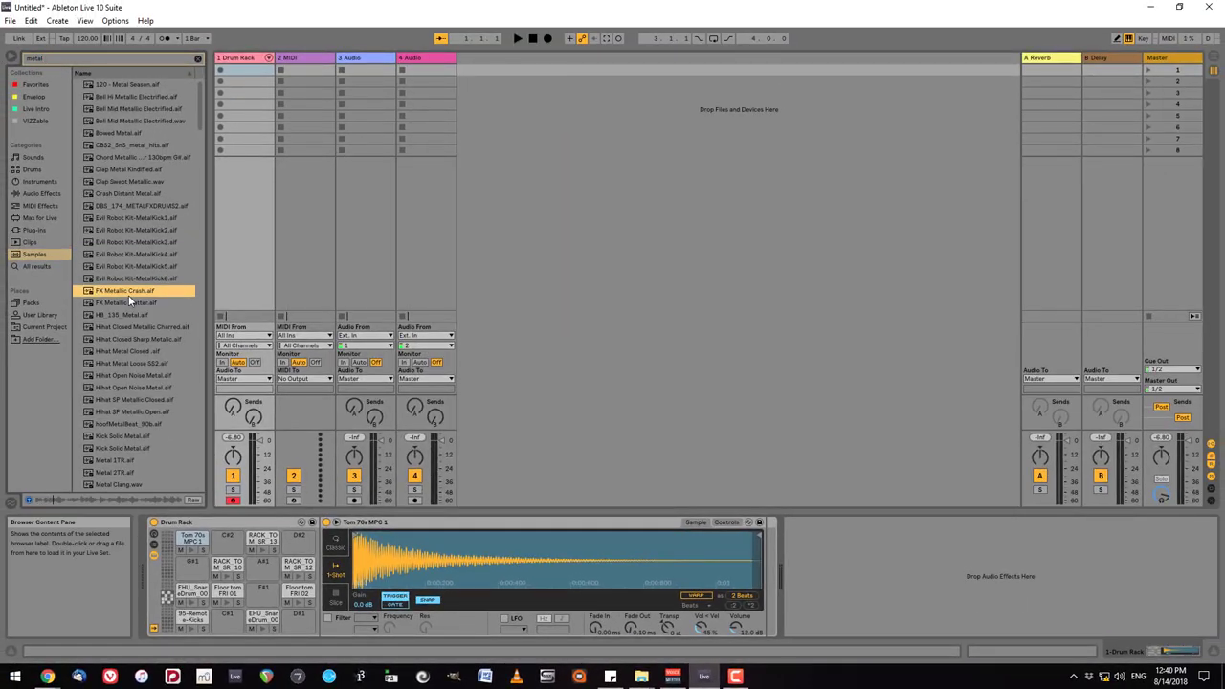
pyautogui.click(129, 302)
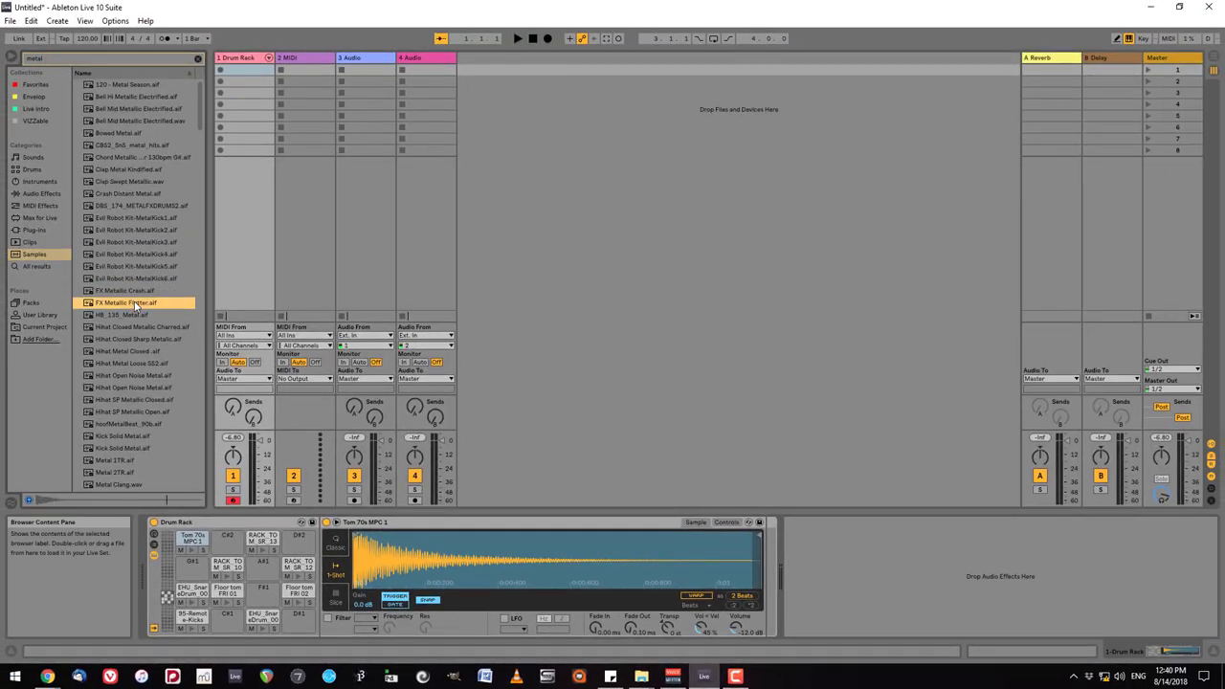
pyautogui.click(132, 375)
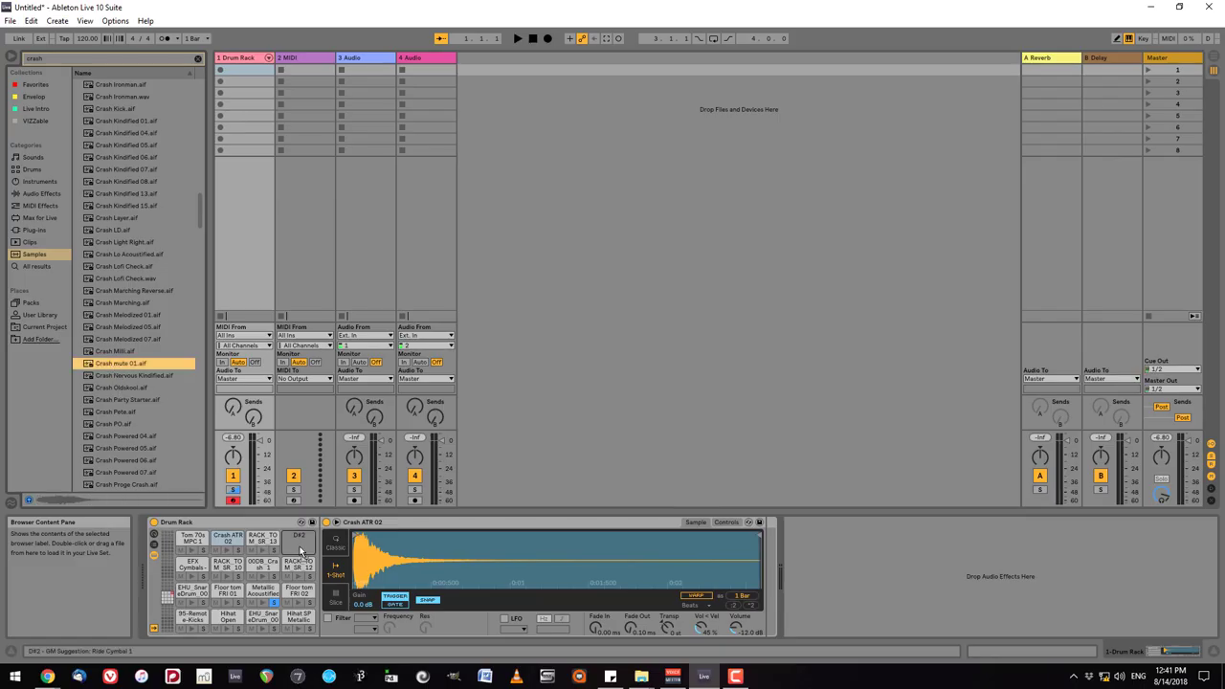
pyautogui.moveTo(299, 547); pyautogui.dragTo(299, 546)
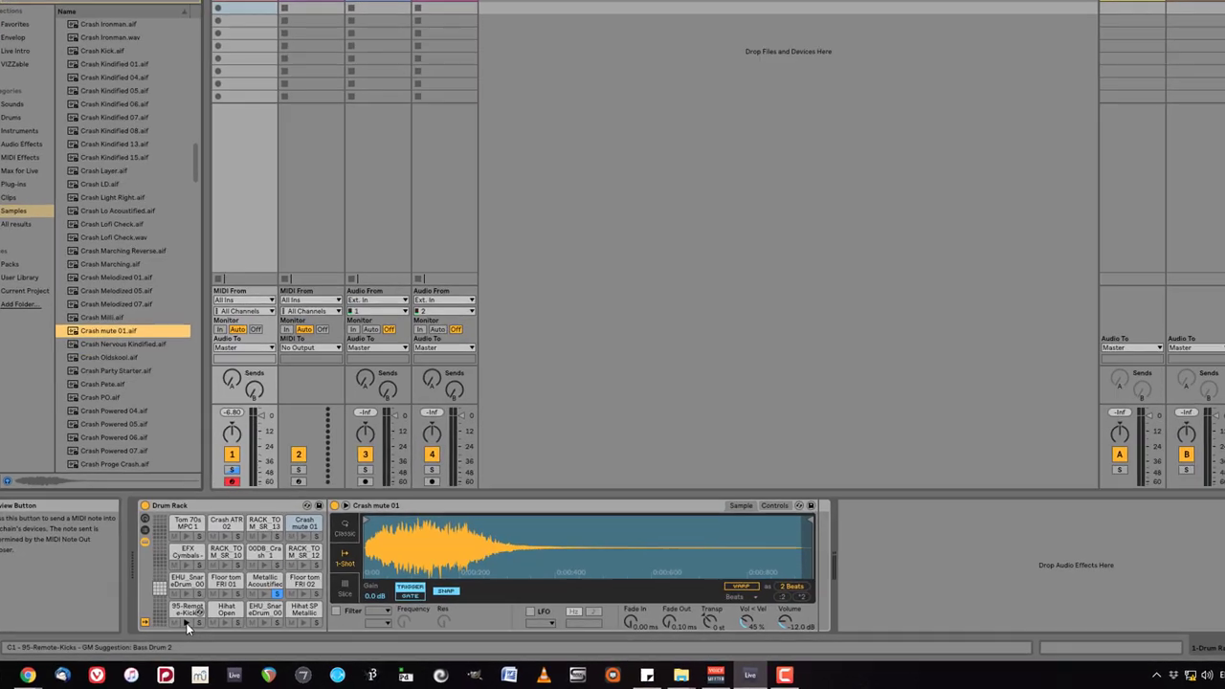
# Play the 95-Remote-Kicks pad twice, then unsolo the Metallic Acoustified pad.
pyautogui.click(191, 629)
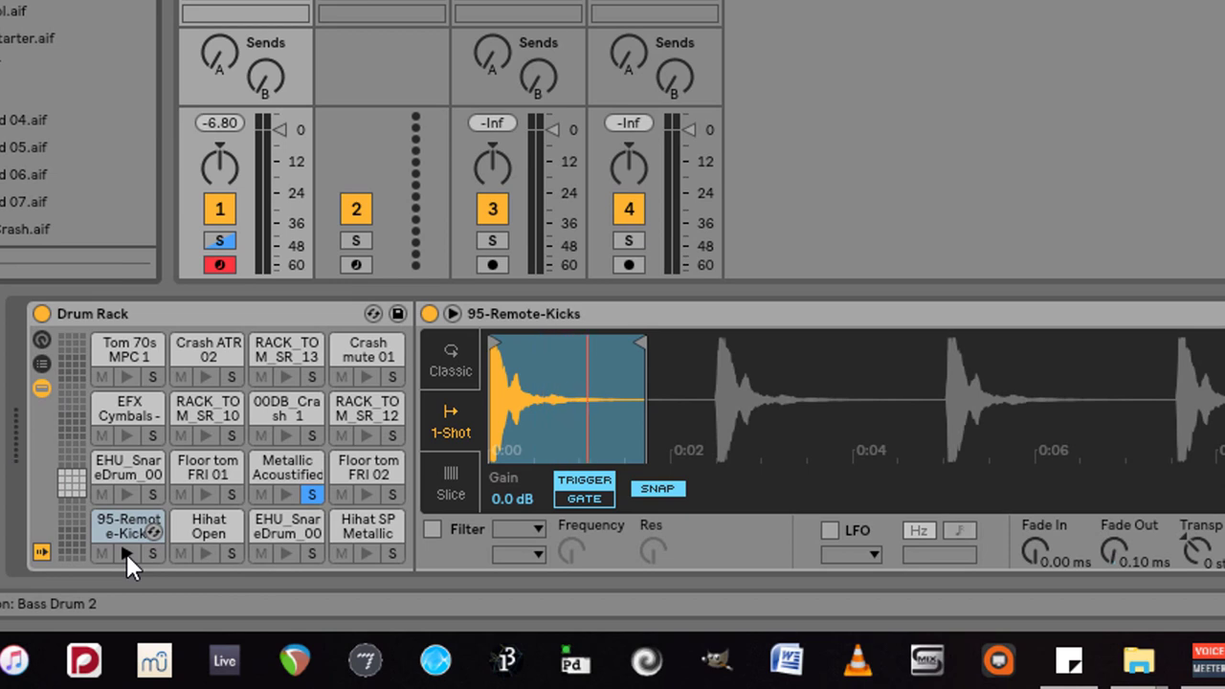
pyautogui.click(126, 553)
pyautogui.click(316, 493)
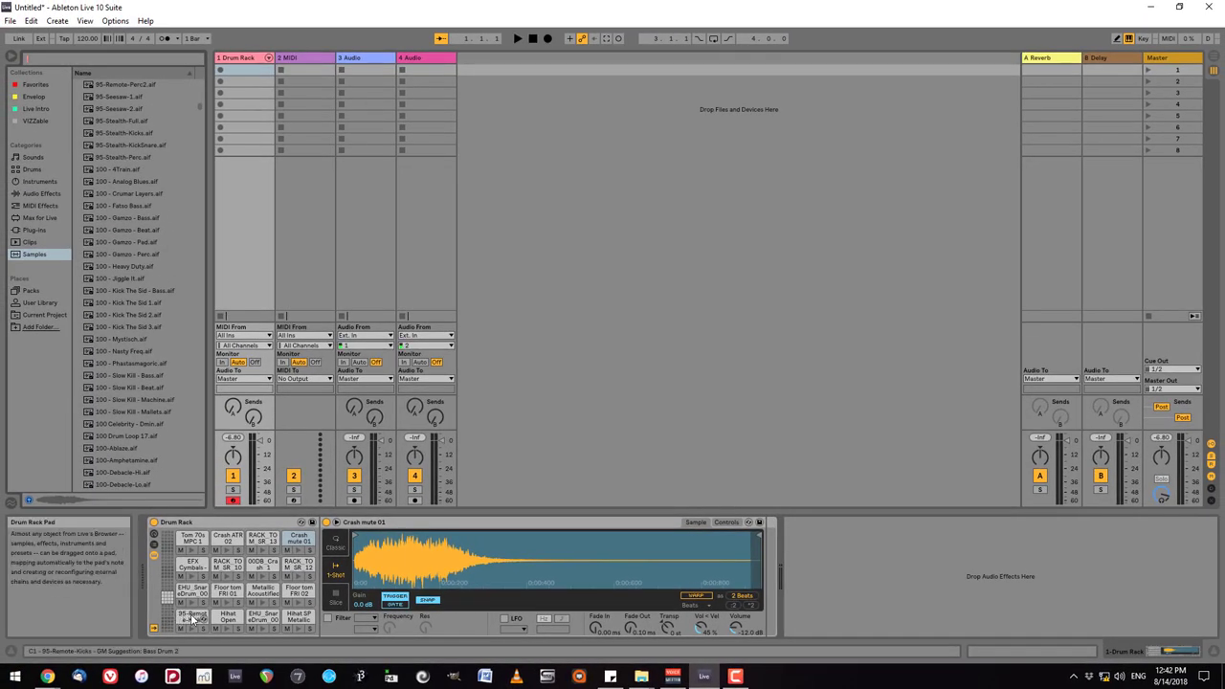
# Select the 95-Remote-Kicks pad, list the Live Intro devices, and audition the kick and Hihat Open pads.
pyautogui.click(192, 618)
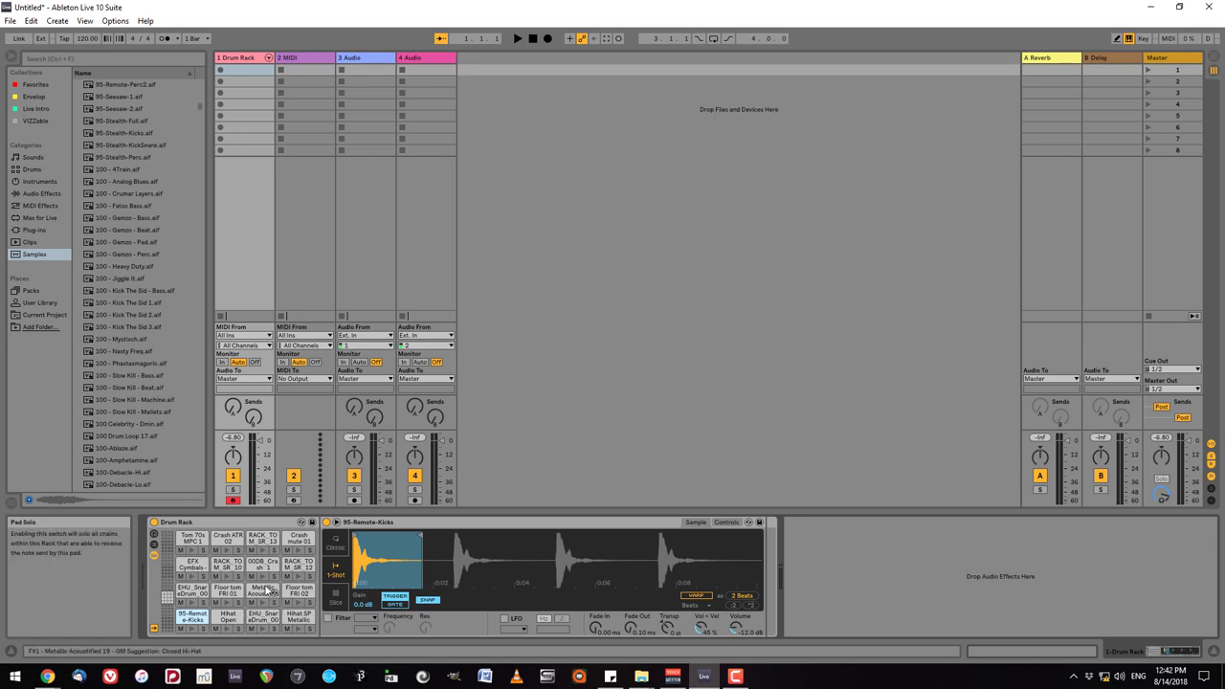
pyautogui.click(37, 109)
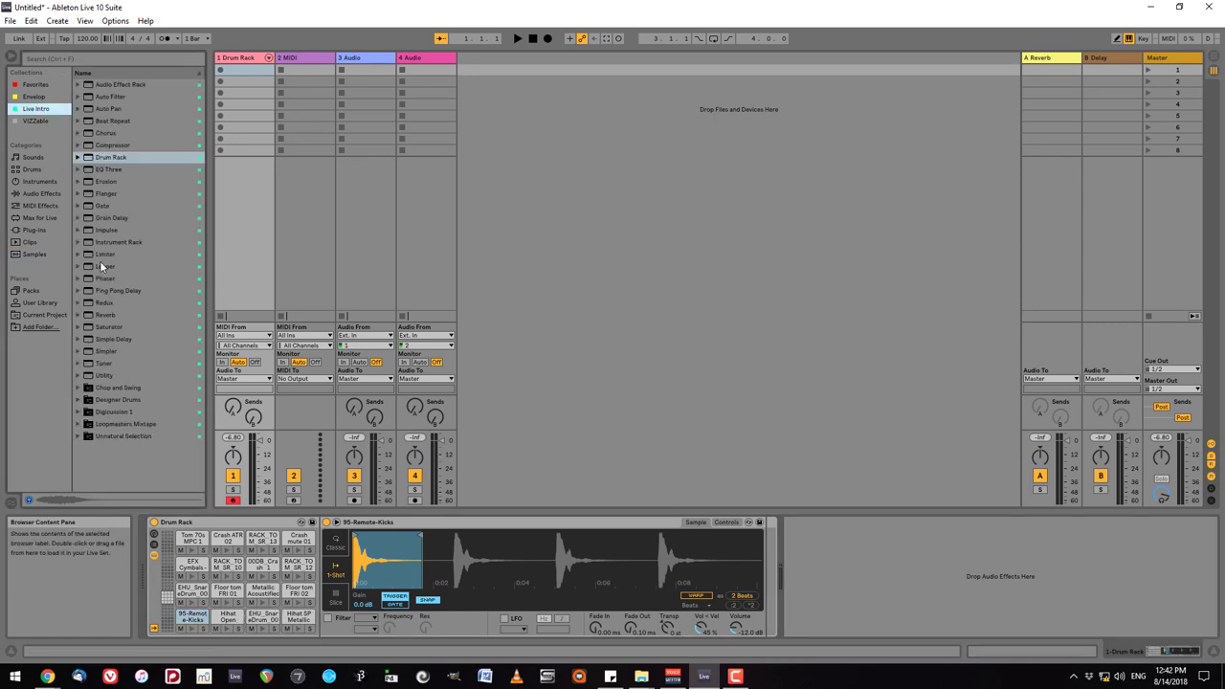
pyautogui.click(191, 629)
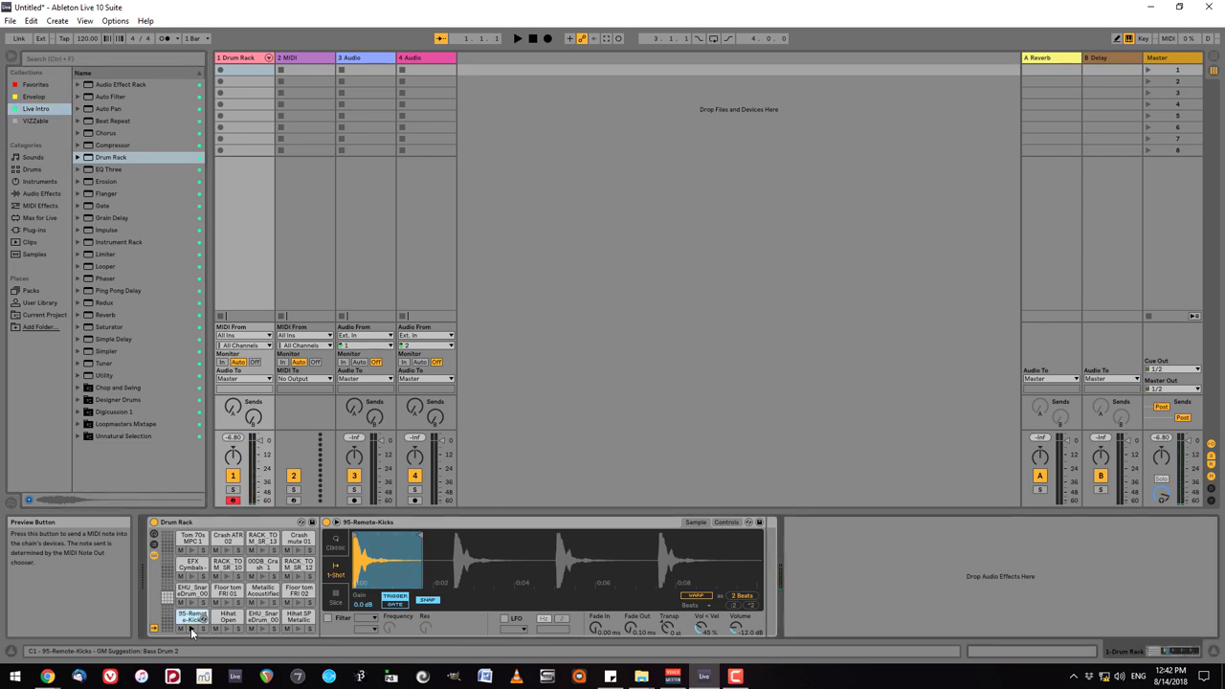
pyautogui.click(226, 628)
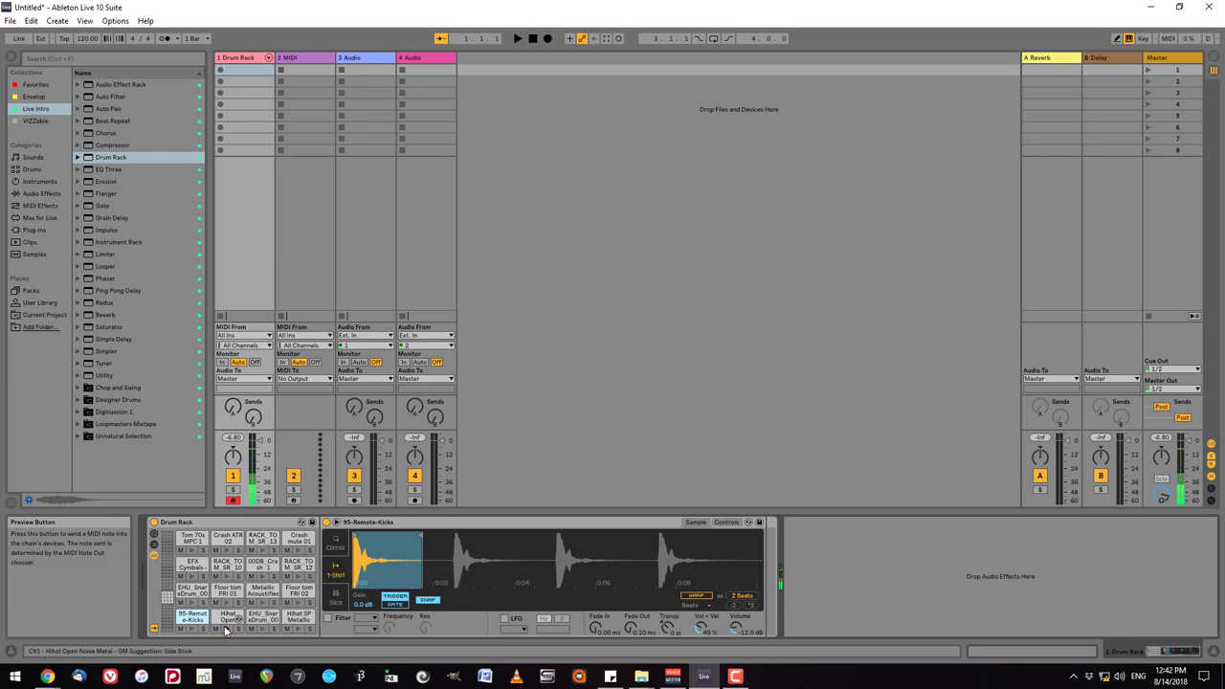
# Load Reverb from the Live Intro list onto the Hihat Open pad's chain and audition it.
pyautogui.click(104, 315)
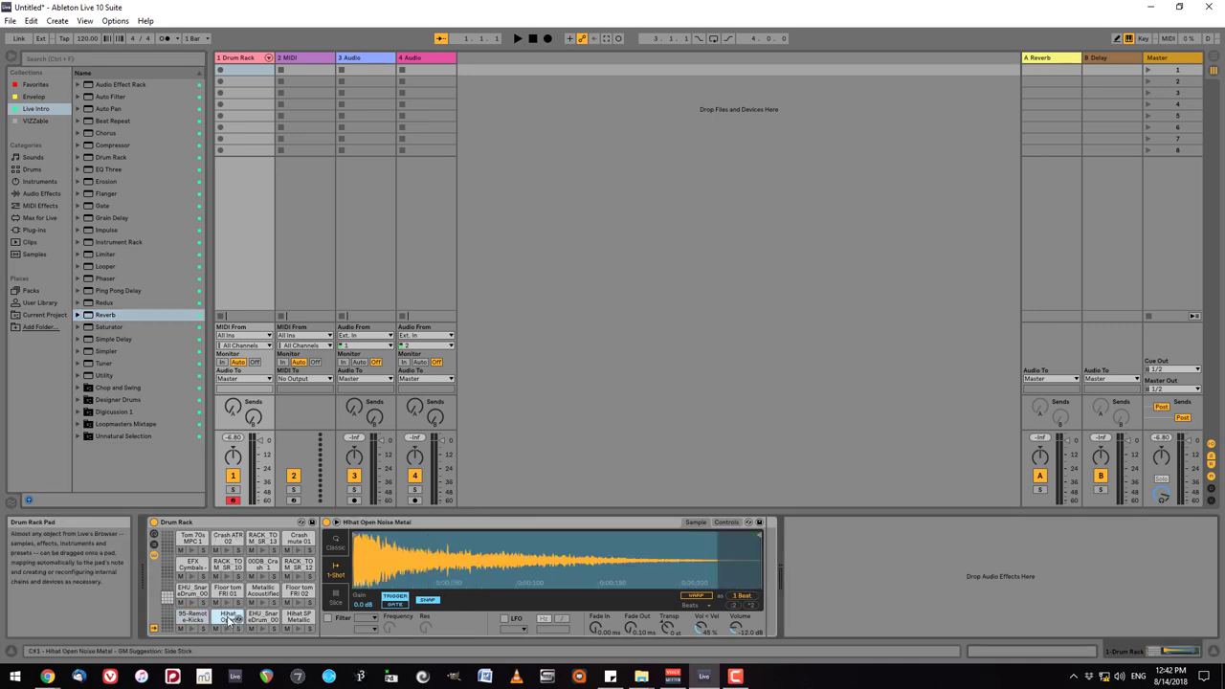
pyautogui.click(106, 317)
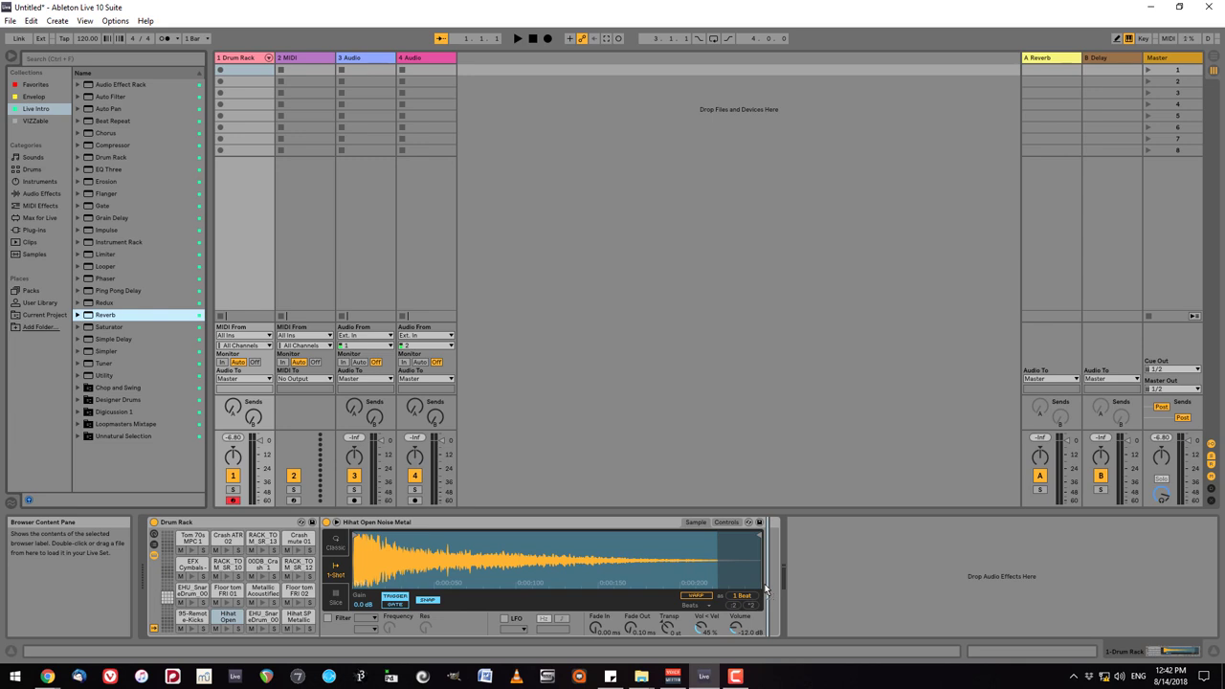
pyautogui.press('Return')
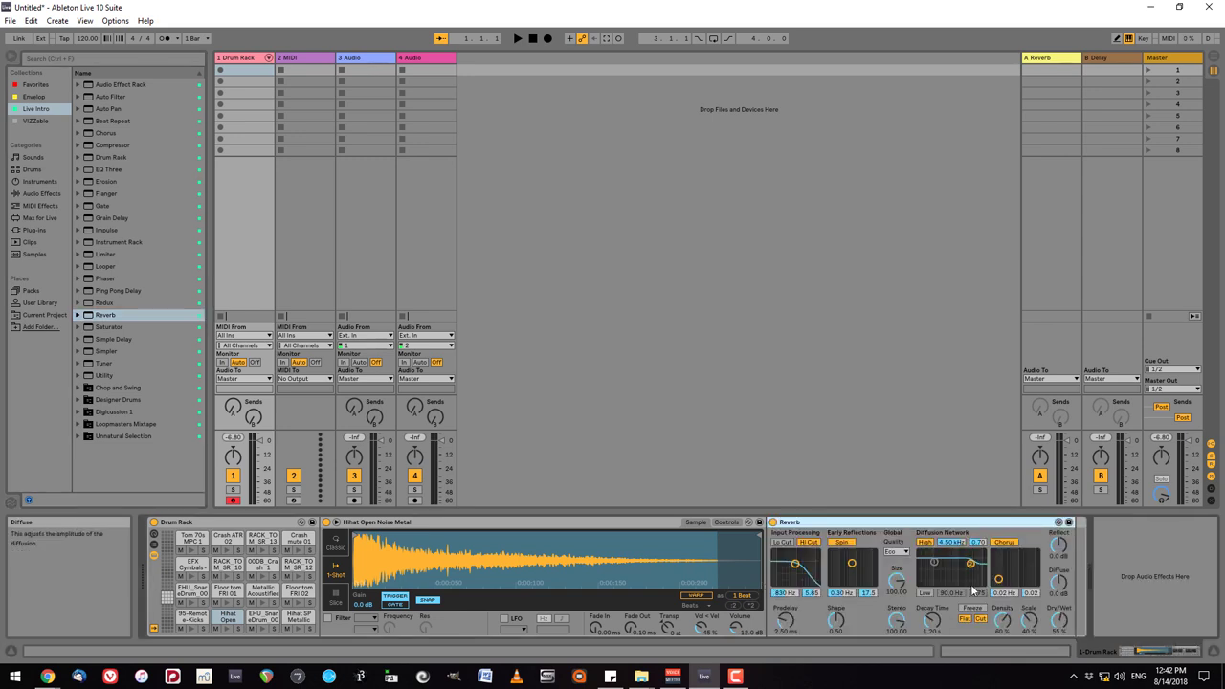
pyautogui.click(227, 629)
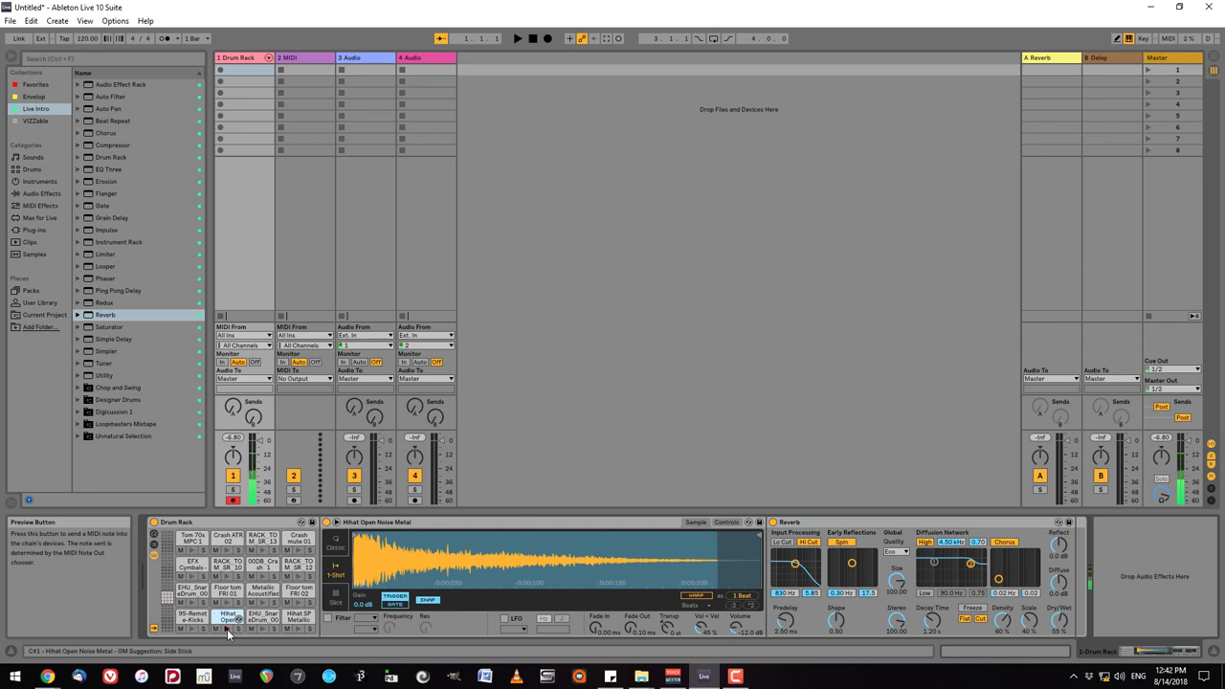
# Tune the Reverb's Dry/Wet to 79 %, auditioning the hi-hat between adjustments.
pyautogui.moveTo(1059, 620); pyautogui.dragTo(1058, 617)
pyautogui.click(229, 628)
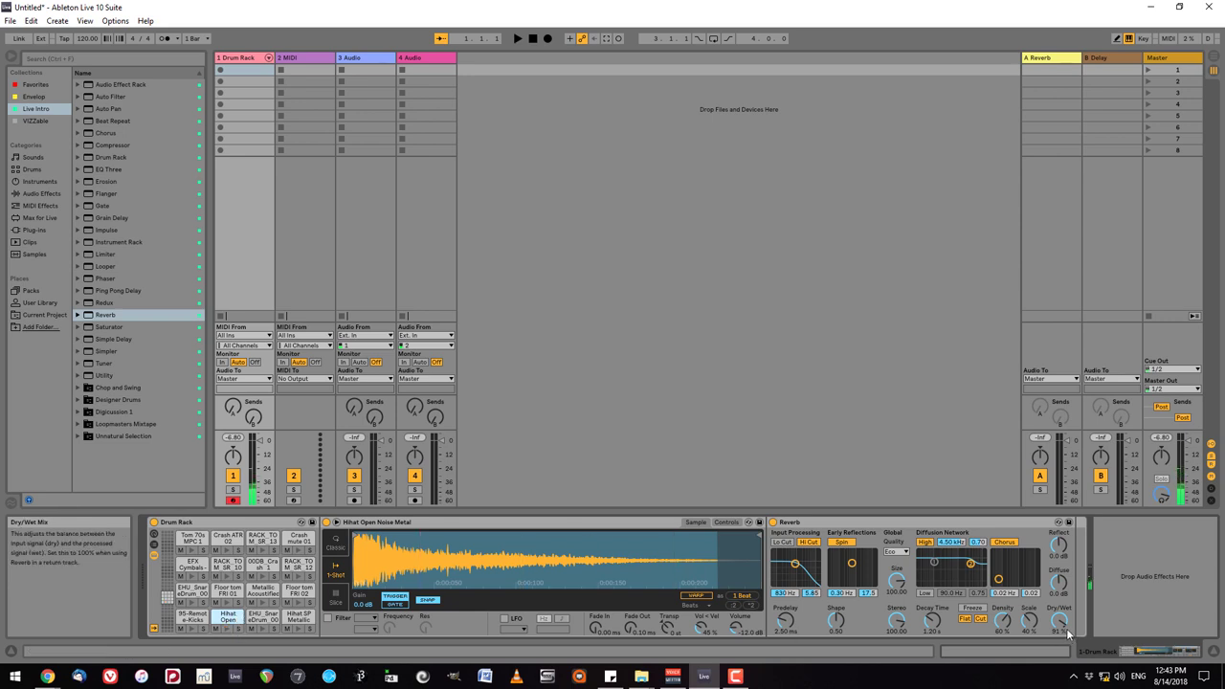
pyautogui.moveTo(1058, 620); pyautogui.dragTo(1058, 631)
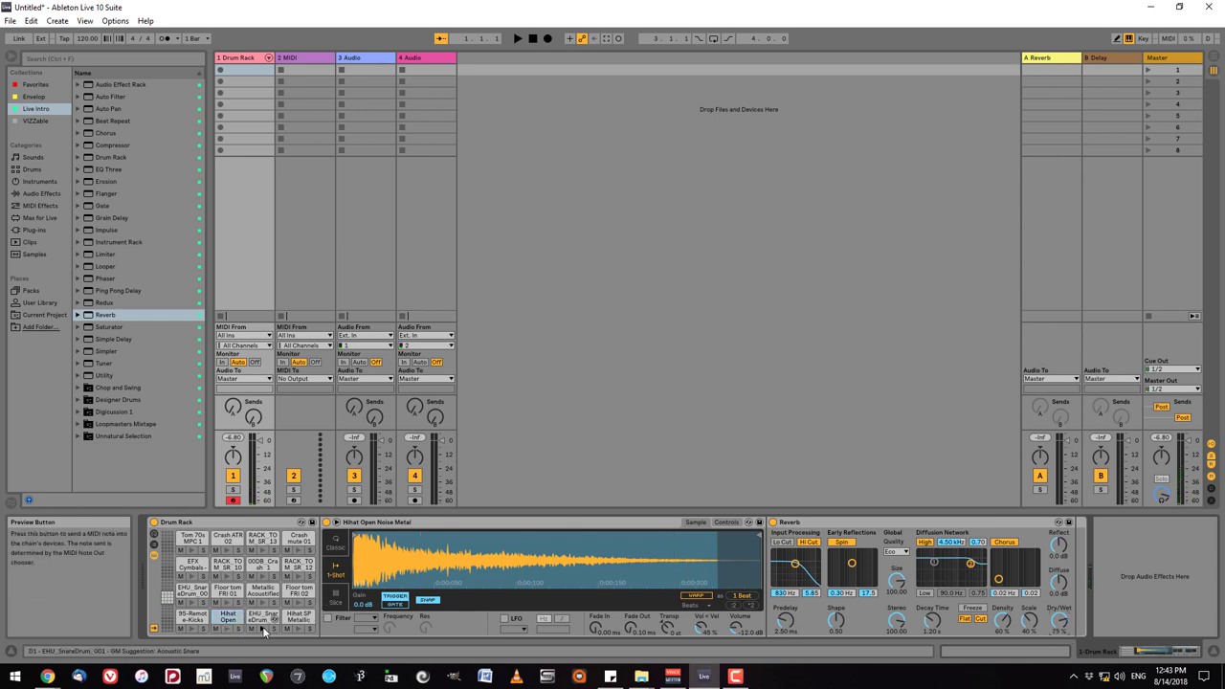
pyautogui.click(227, 628)
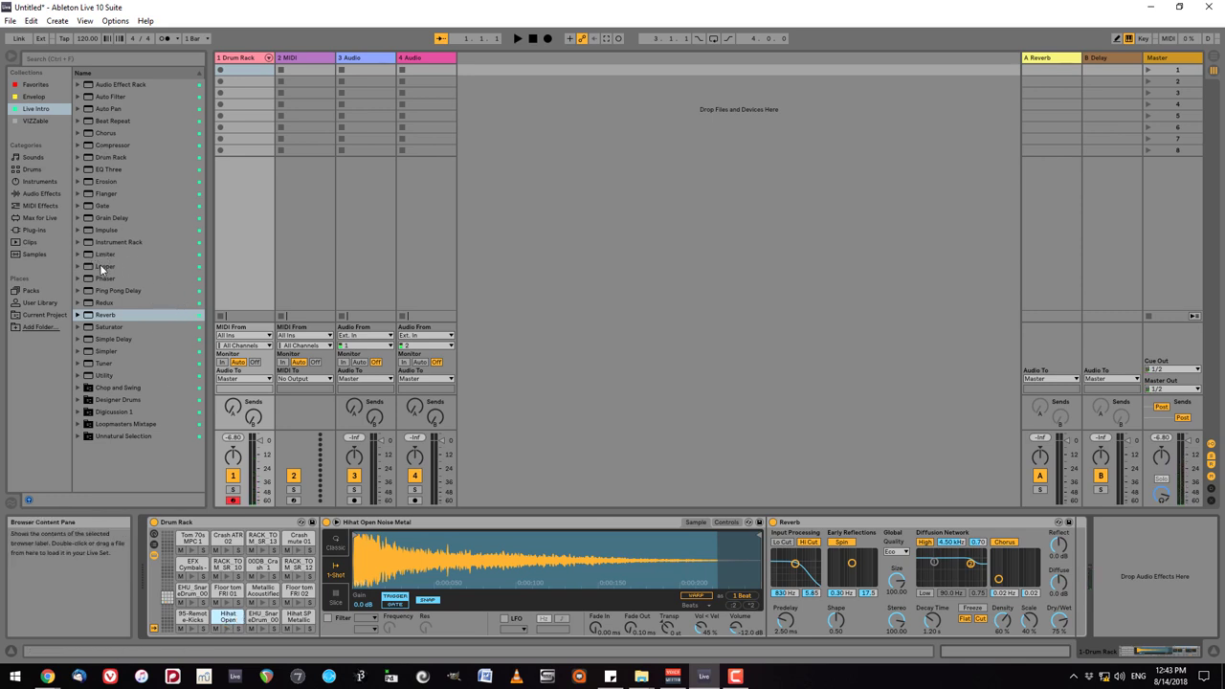
# Load Compressor onto the 95-Remote-Kicks pad and pull its Out gain to -8.58 dB, auditioning the kick.
pyautogui.click(96, 146)
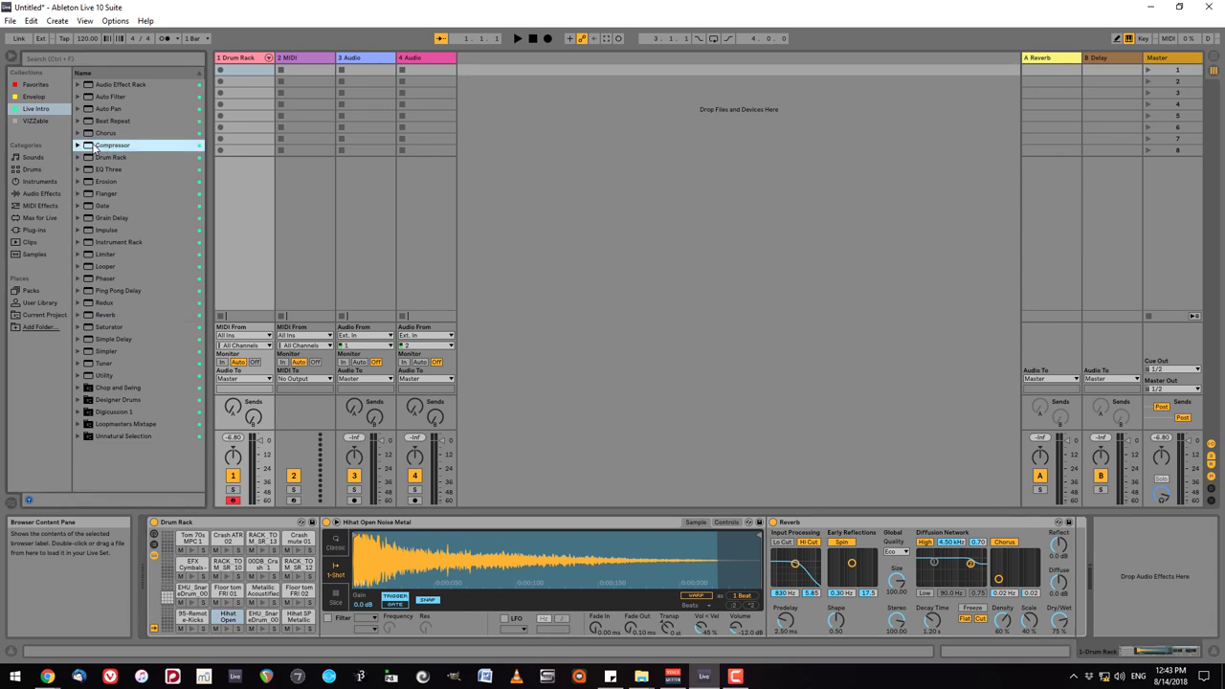
pyautogui.click(191, 615)
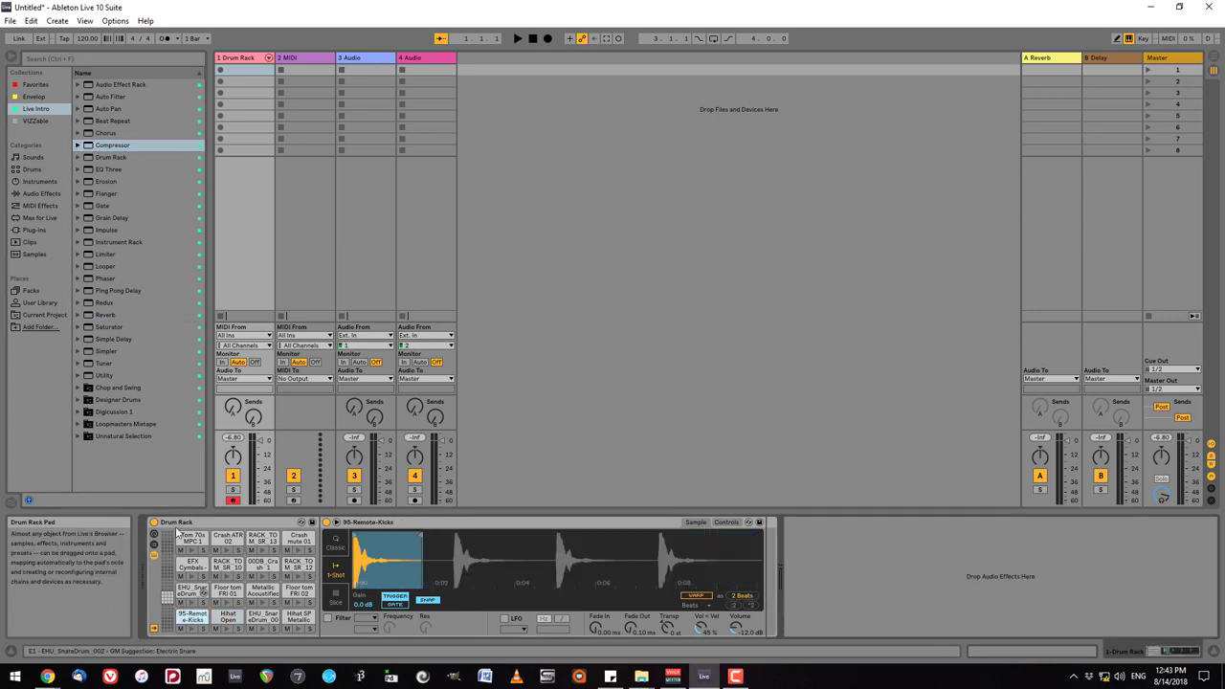
pyautogui.click(92, 147)
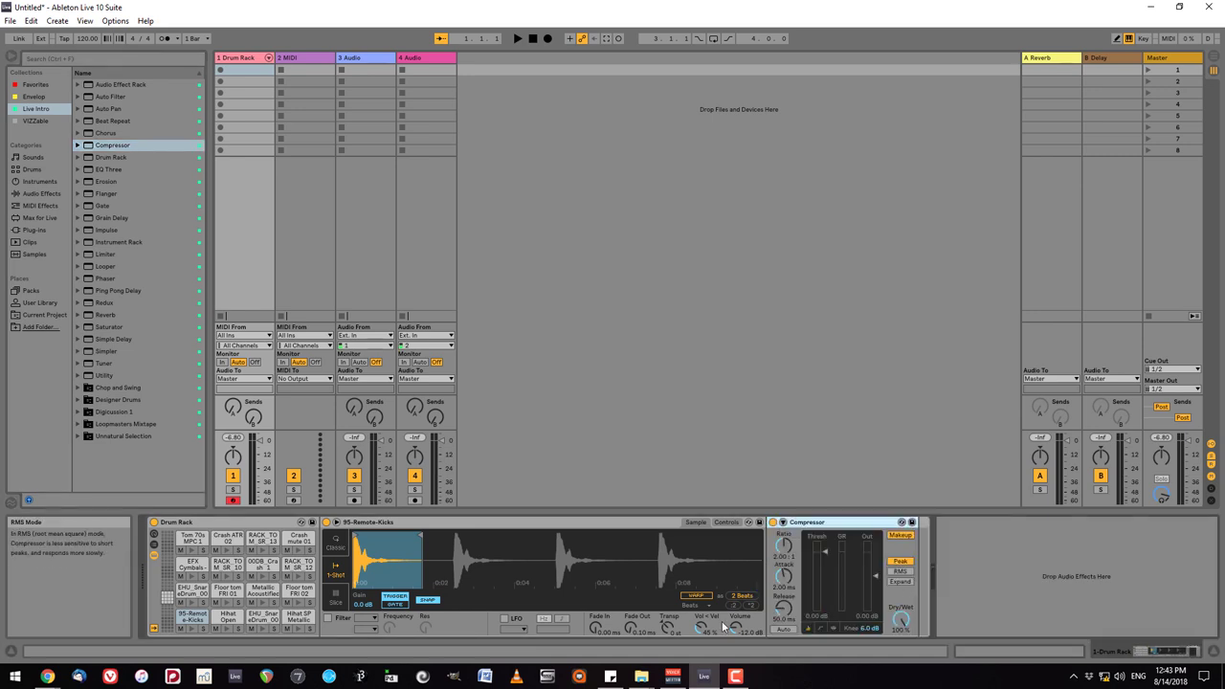
pyautogui.click(191, 628)
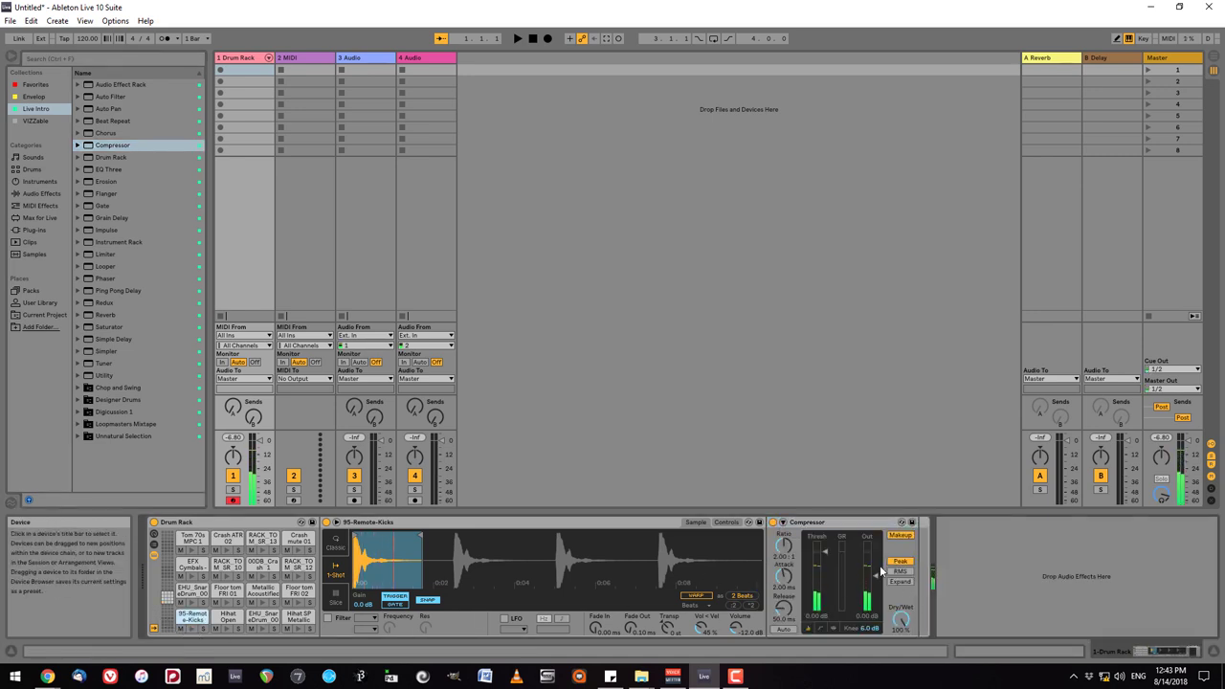
pyautogui.moveTo(878, 572); pyautogui.dragTo(879, 586)
pyautogui.click(194, 629)
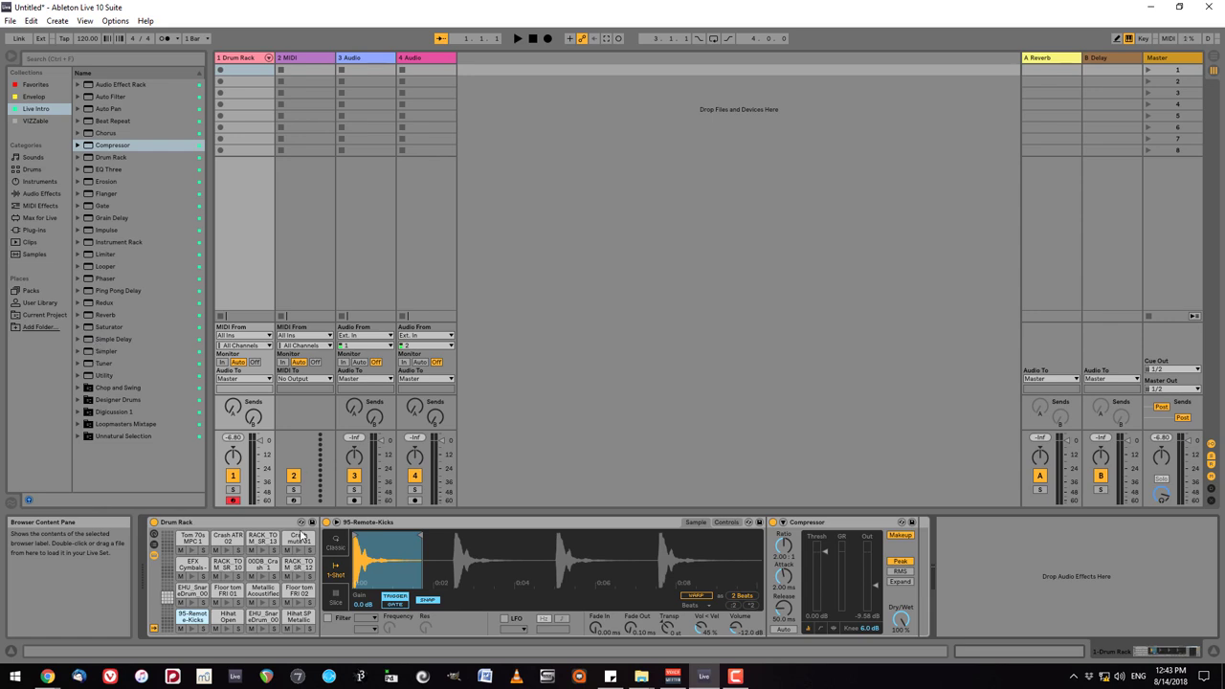
pyautogui.click(260, 628)
pyautogui.doubleClick(110, 122)
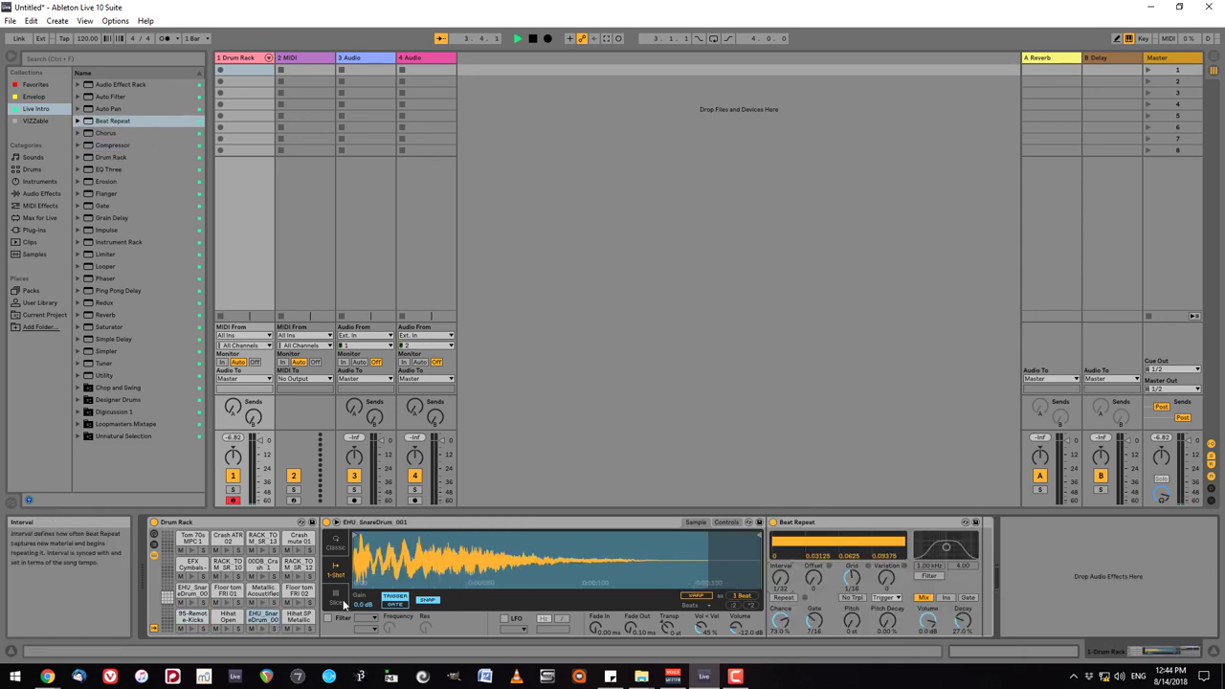
pyautogui.click(261, 628)
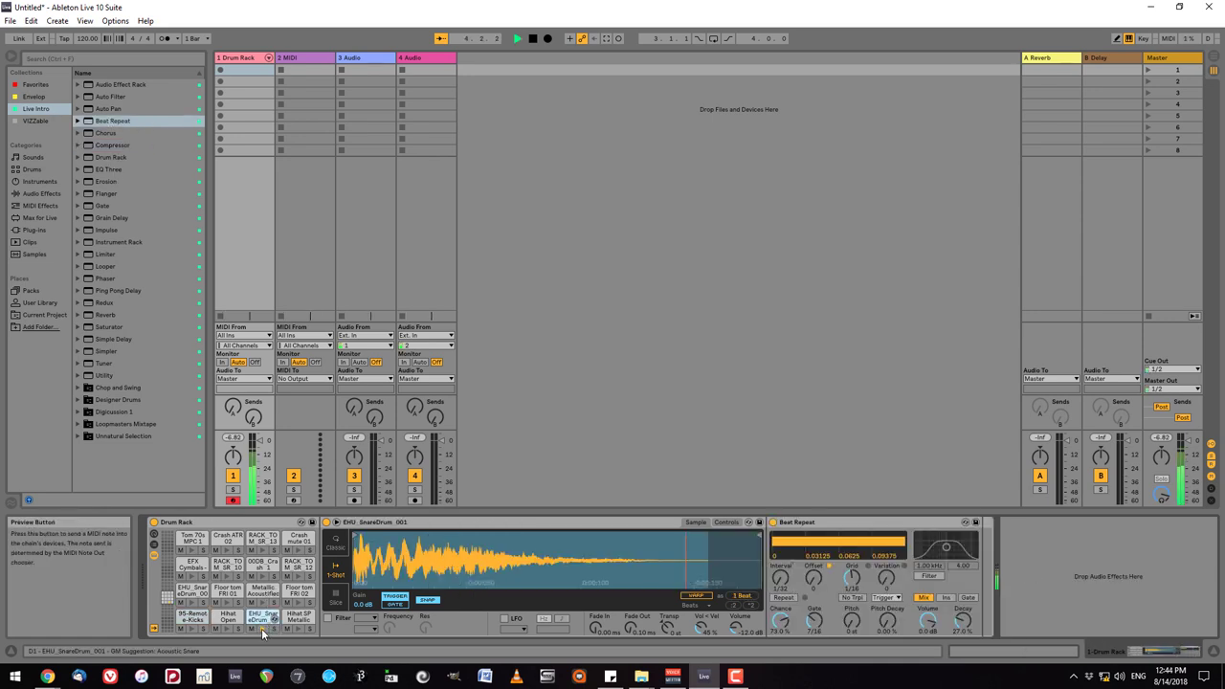
pyautogui.click(533, 39)
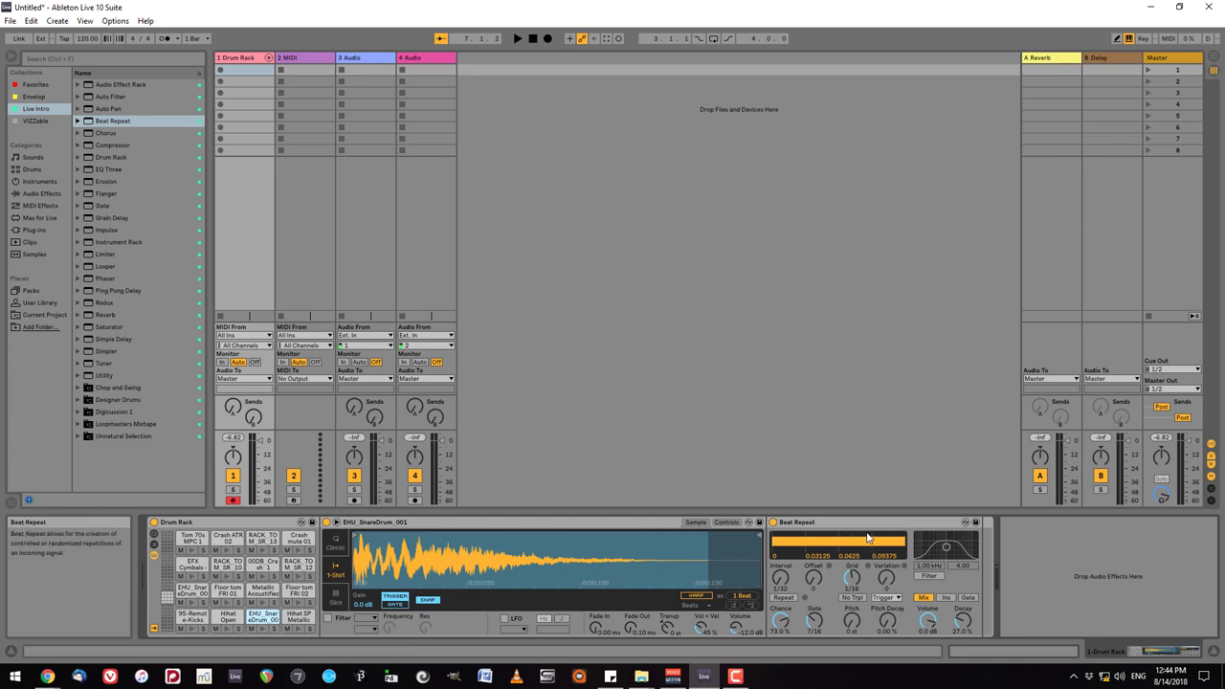
pyautogui.press('Delete')
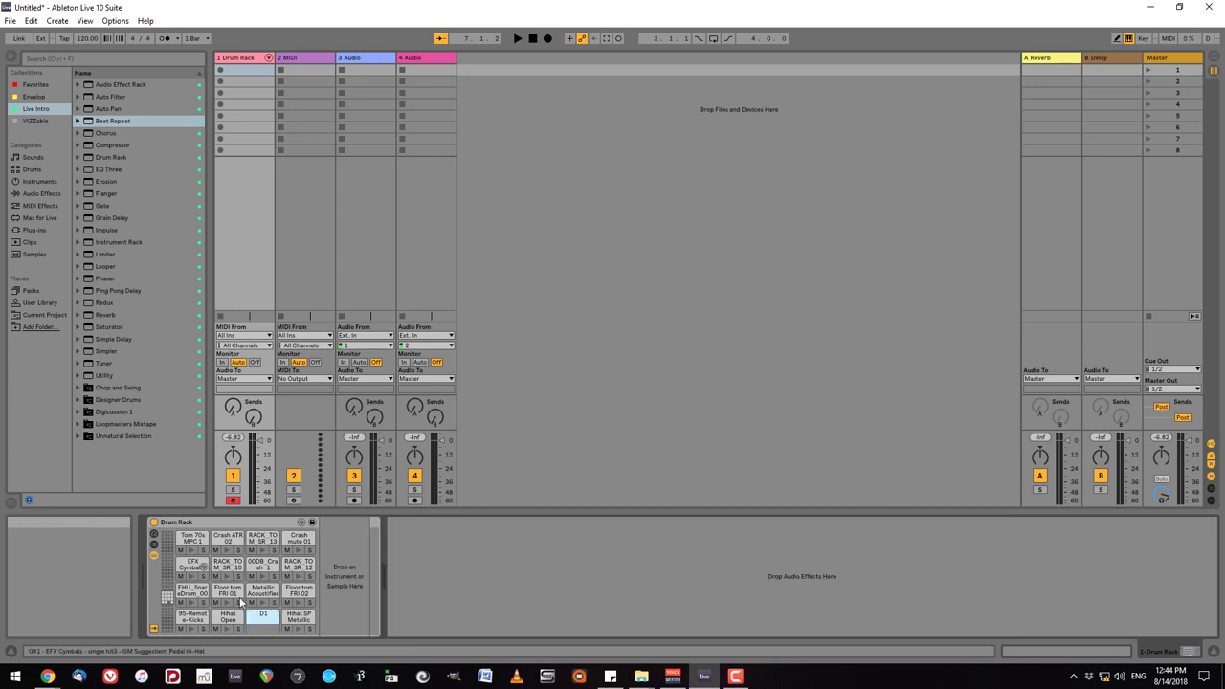
pyautogui.hotkey('ctrl', 'z')
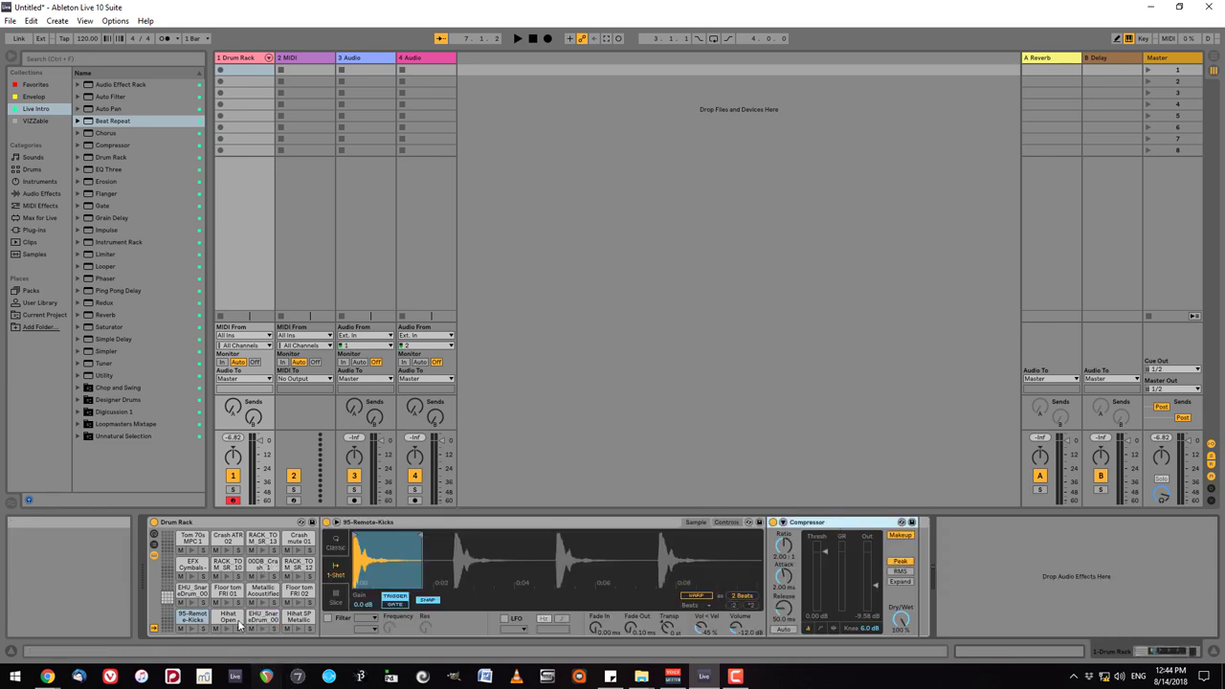
pyautogui.hotkey('ctrl', 'z')
# Delete Beat Repeat from the snare pad and save the Drum Rack preset as 'MUS 2020 Demo Kit'.
pyautogui.click(886, 522)
pyautogui.press('Delete')
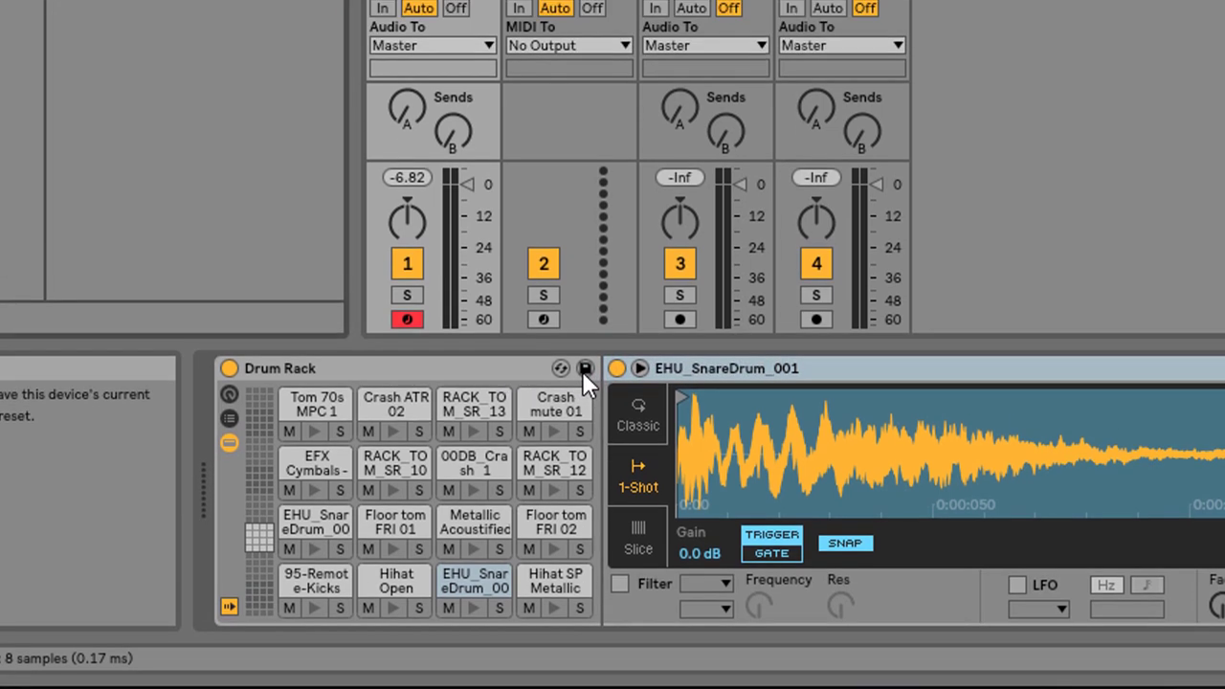
pyautogui.click(585, 370)
pyautogui.write('MUS 2020')
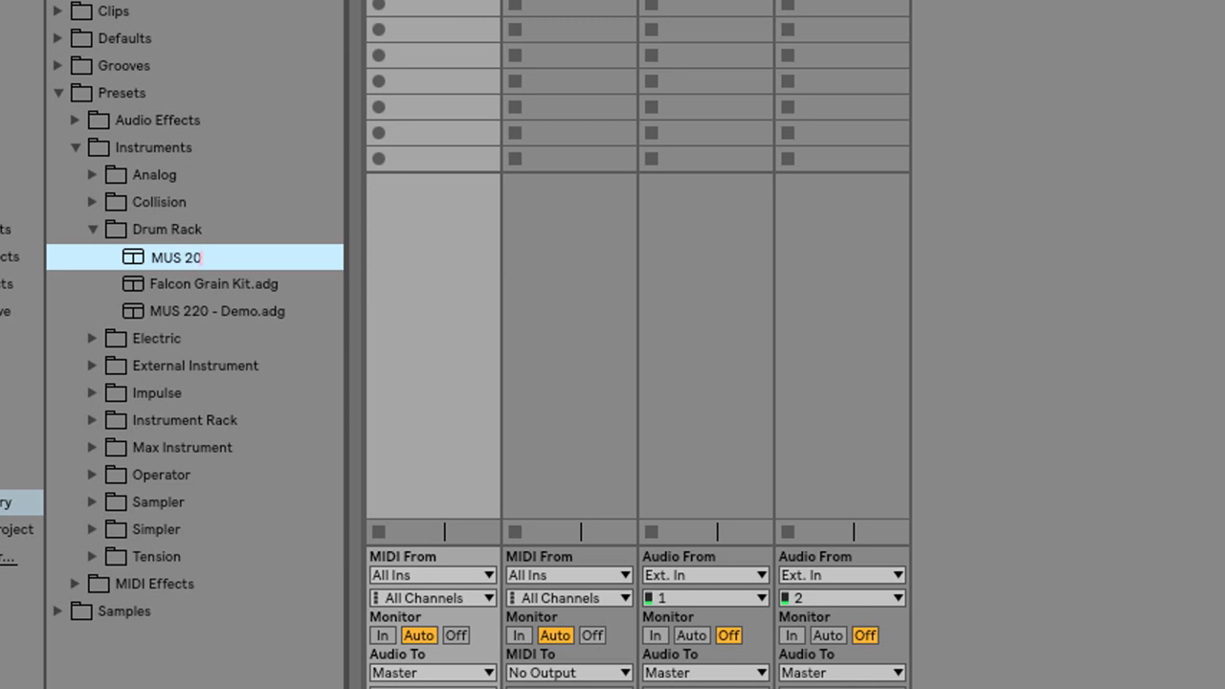
pyautogui.write(' Demo Kit')
pyautogui.press('Return')
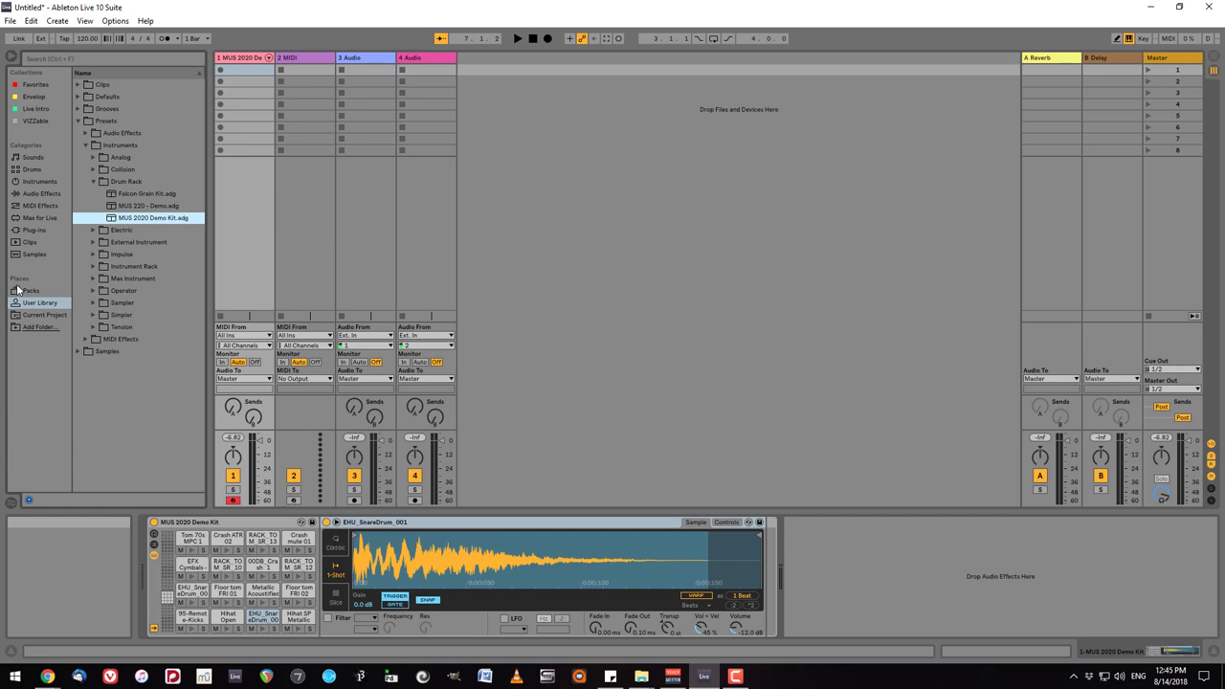
# Save the Live Set as '13' in the Scripts folder.
pyautogui.hotkey('ctrl', 's')
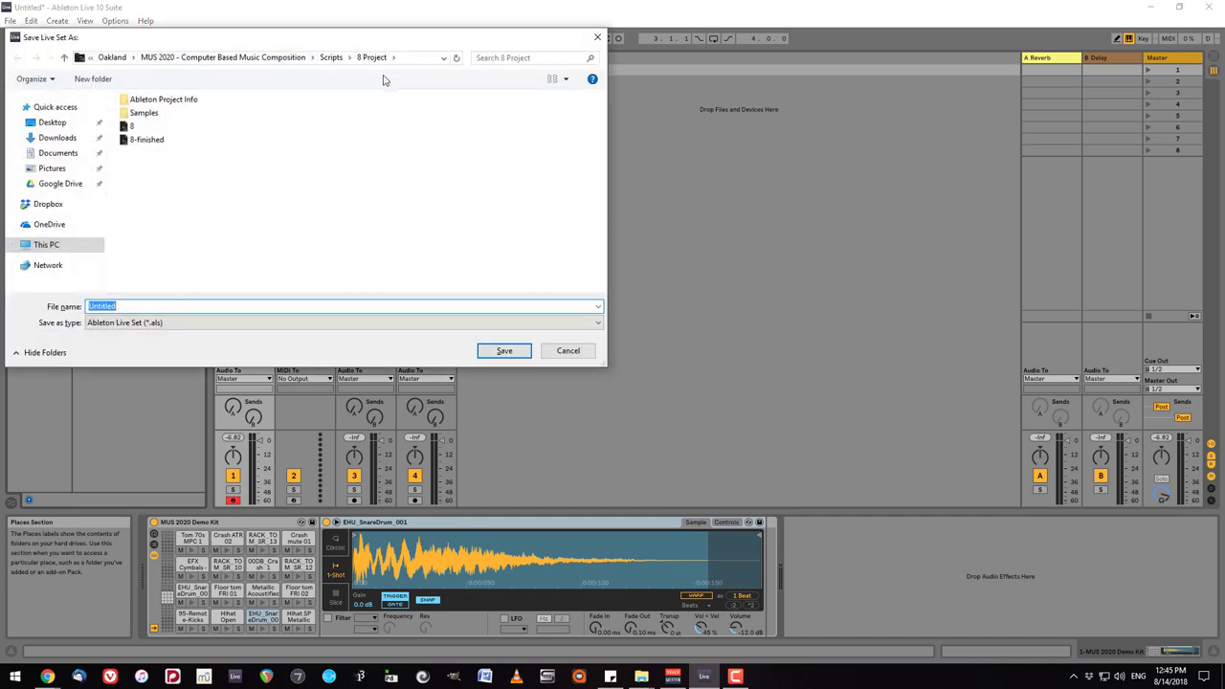
pyautogui.click(332, 59)
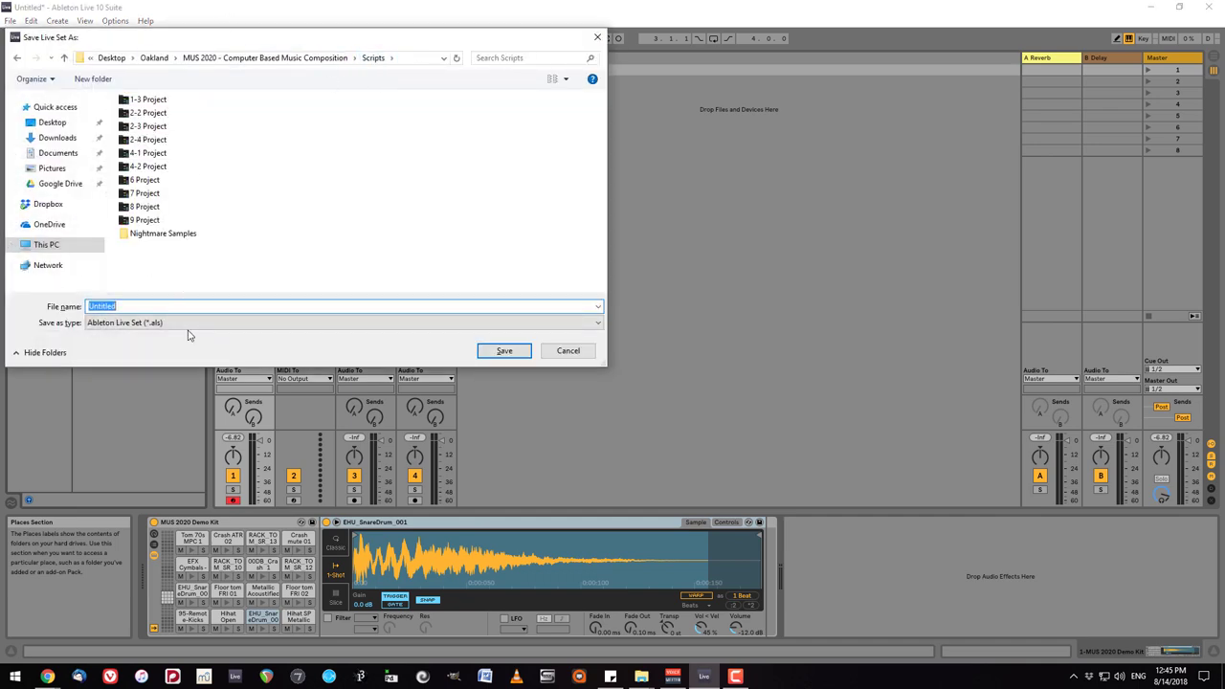
pyautogui.write('13')
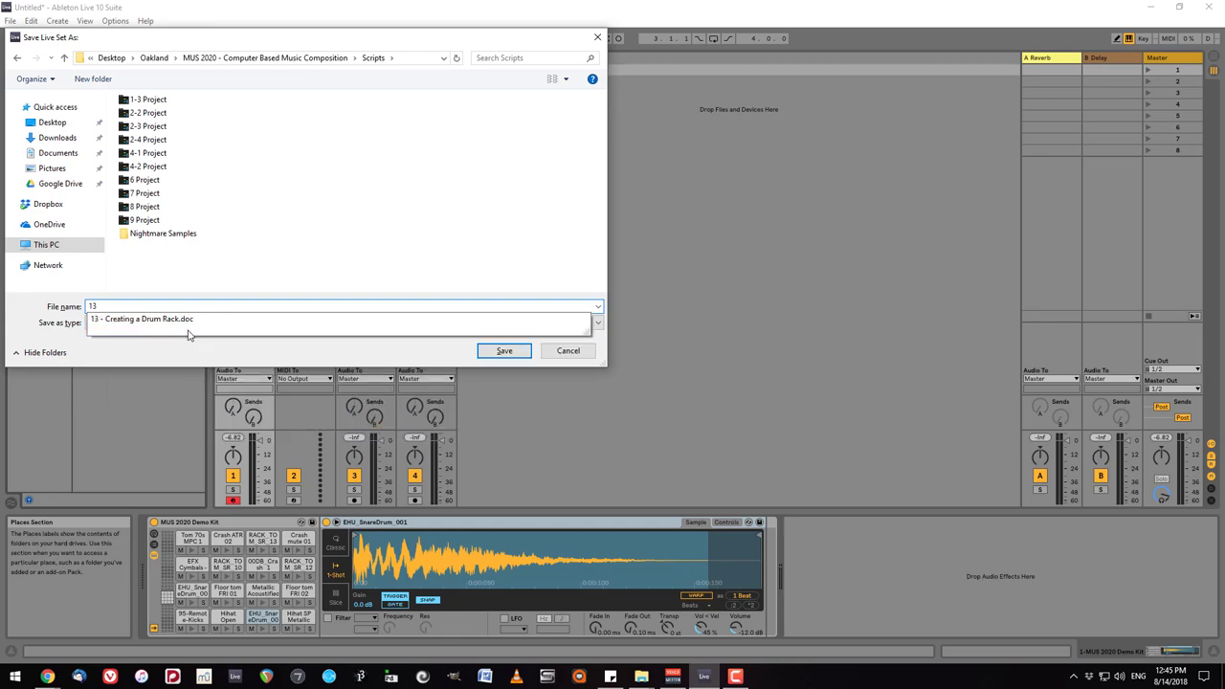
pyautogui.press('Escape')
pyautogui.click(504, 351)
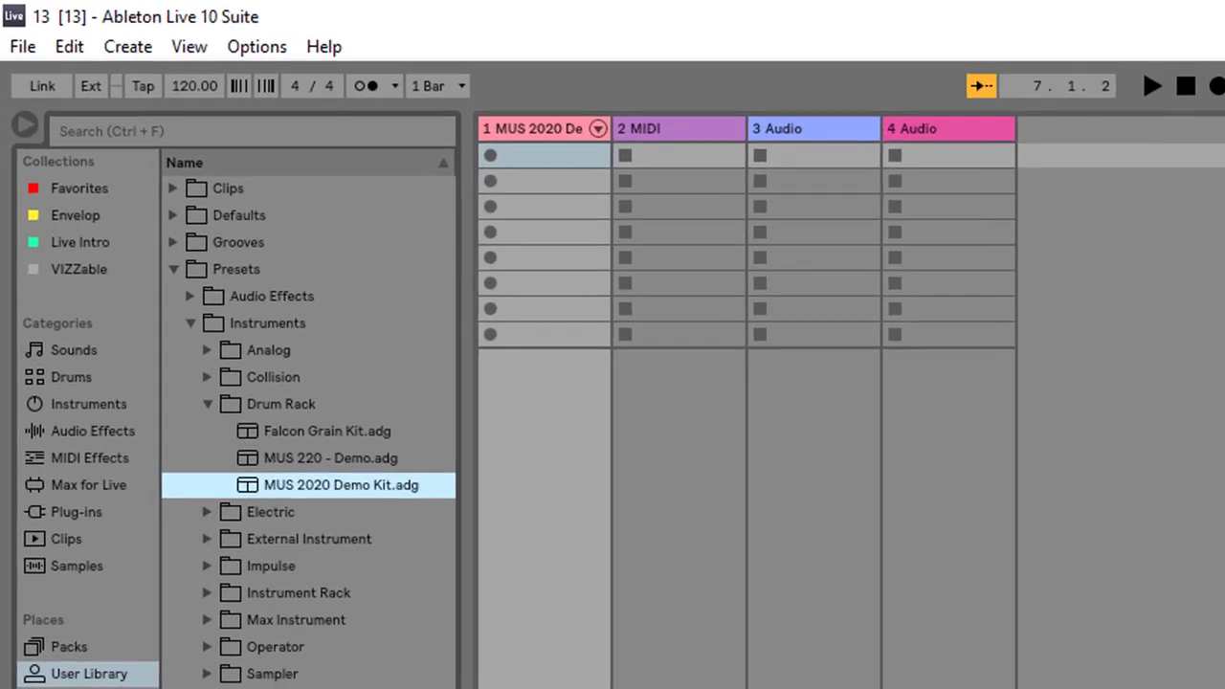
# Run File > Collect All and Save on the set.
pyautogui.click(16, 49)
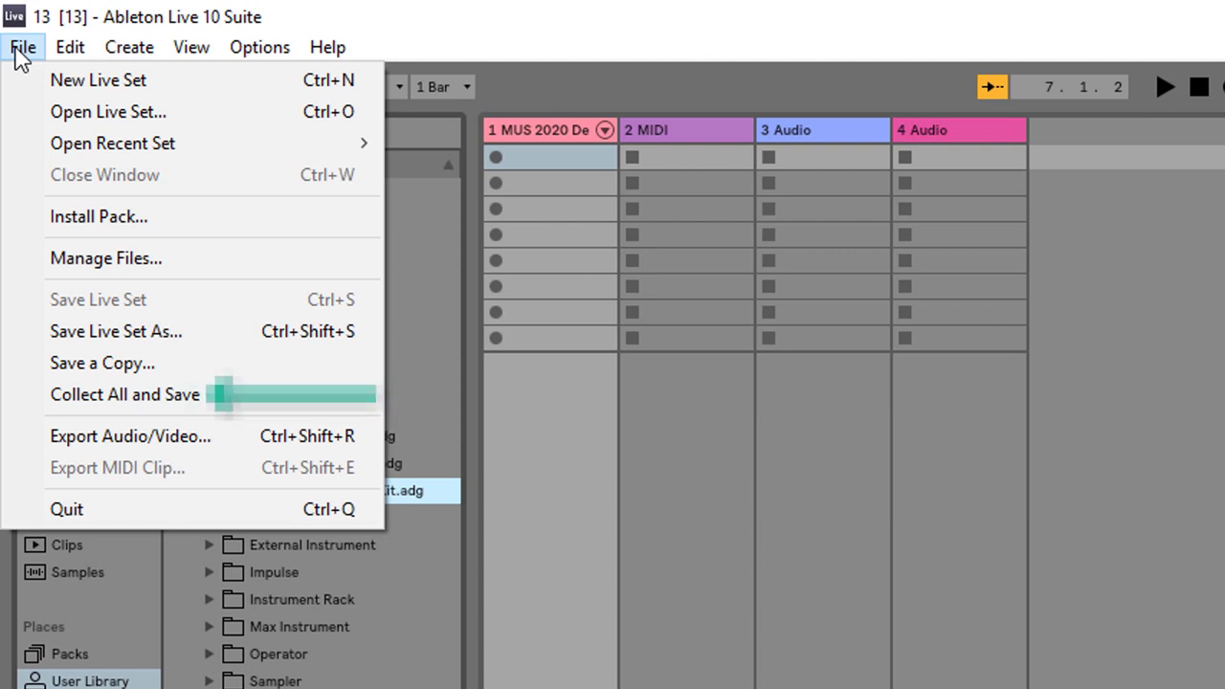
pyautogui.click(189, 394)
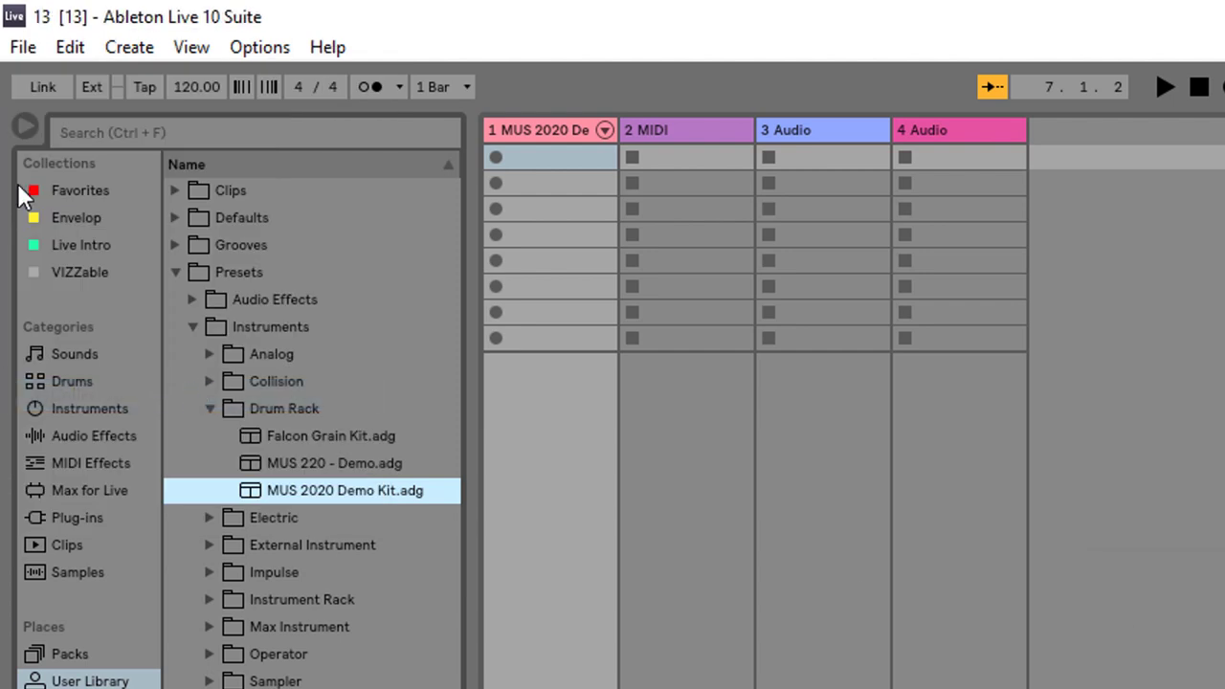
pyautogui.click(19, 53)
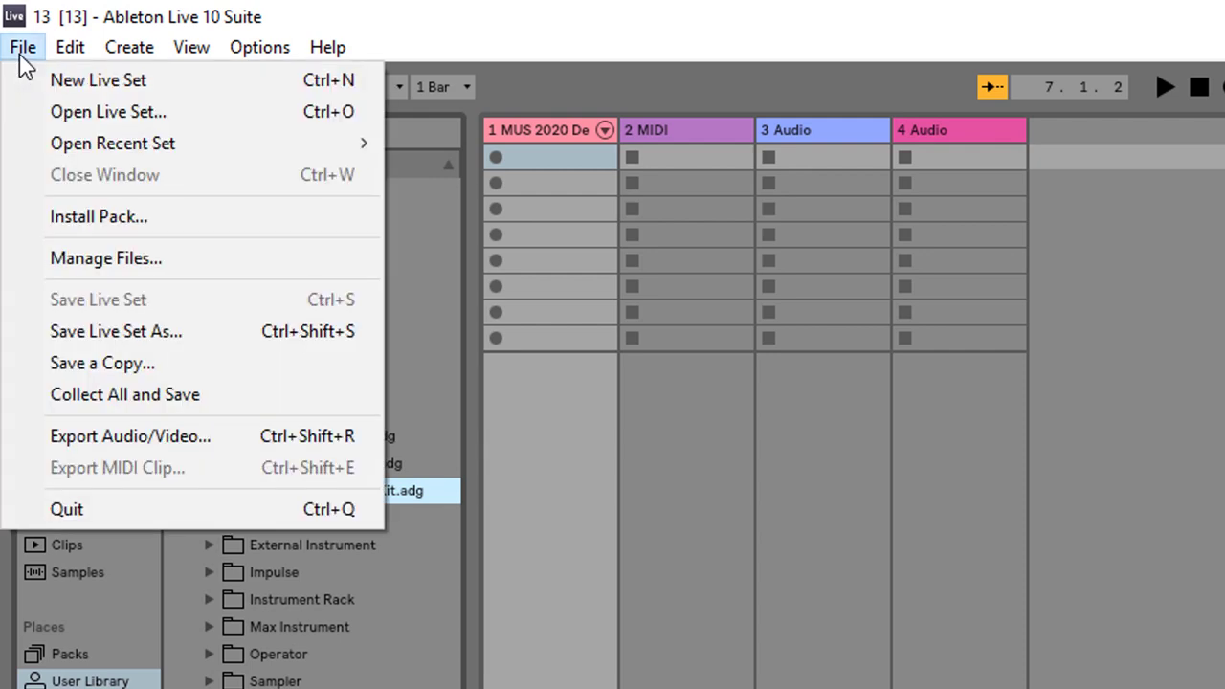
# In Manage Project, set User Library and Factory Pack files to Collect Into Project: Yes, then Collect and Save.
pyautogui.click(77, 259)
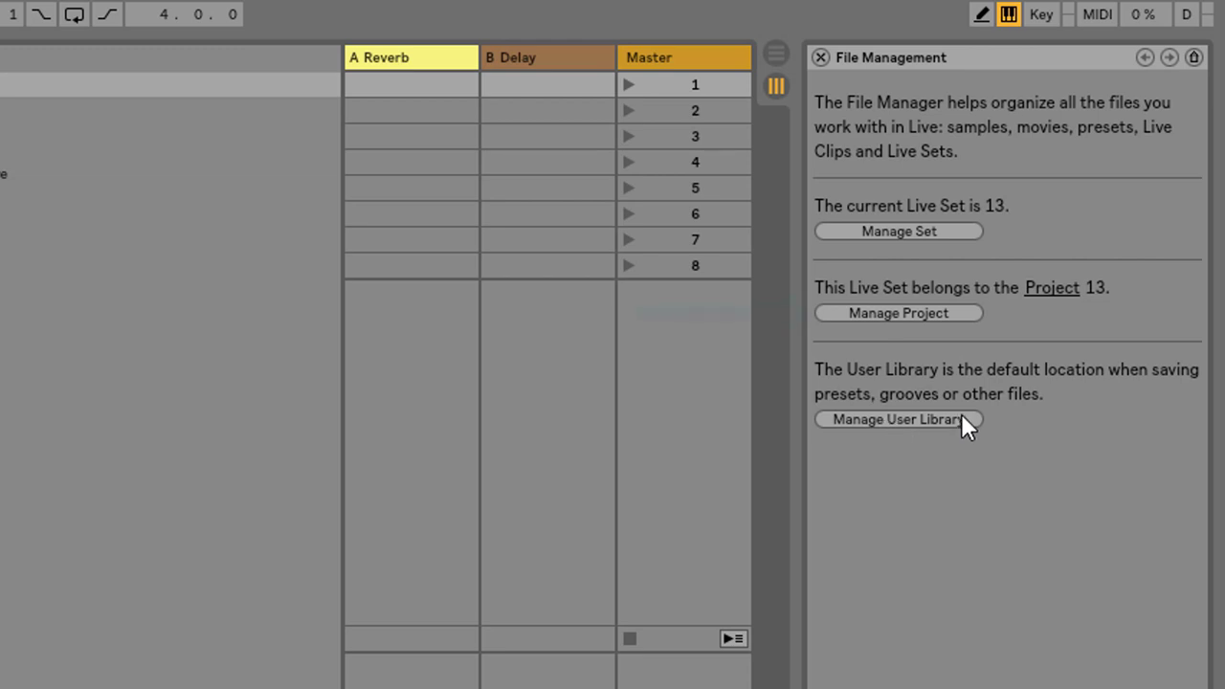
pyautogui.click(894, 311)
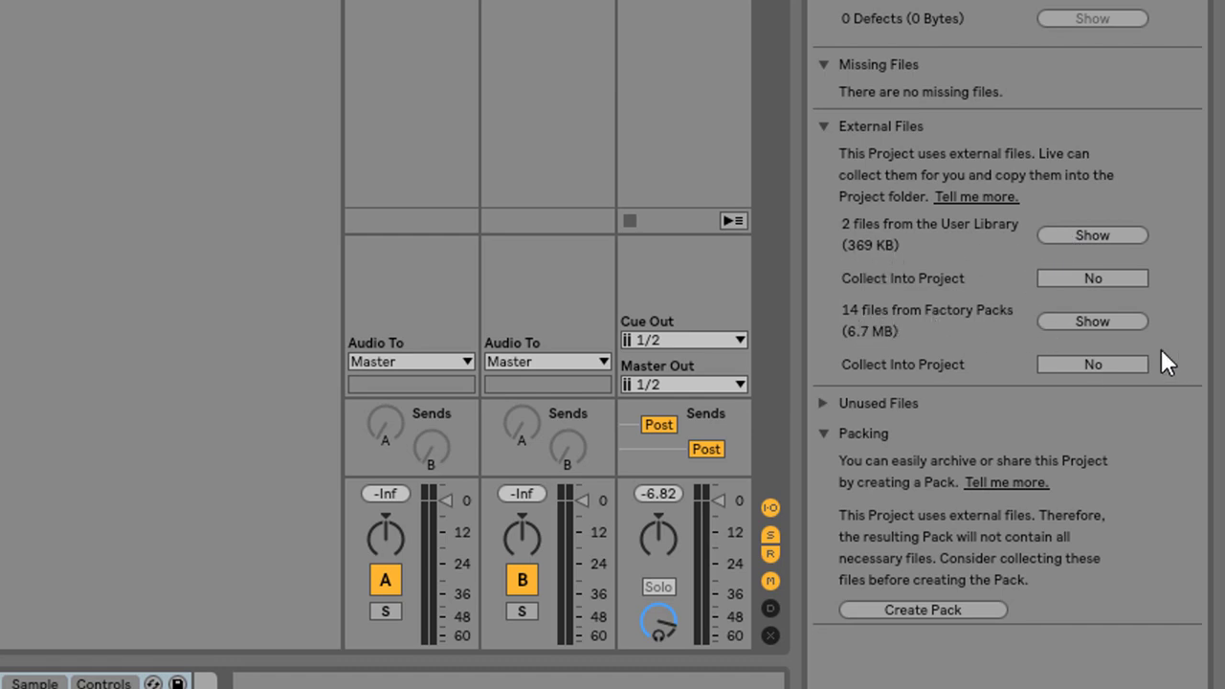
pyautogui.click(1086, 277)
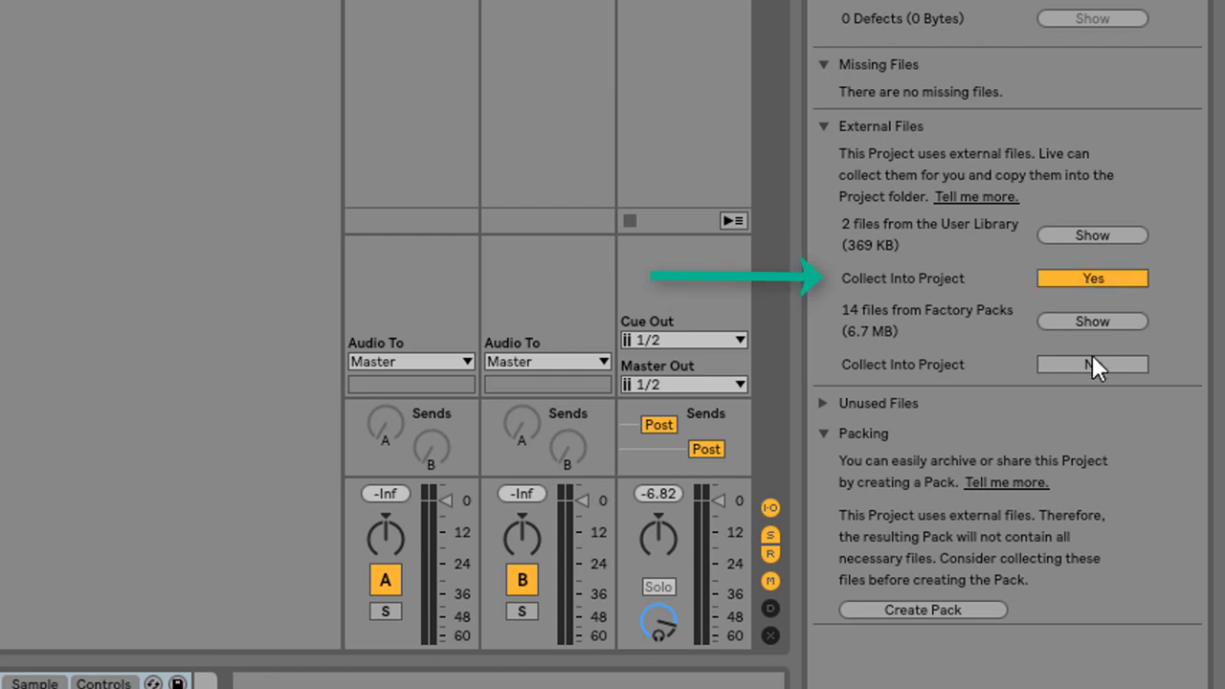
pyautogui.click(1092, 362)
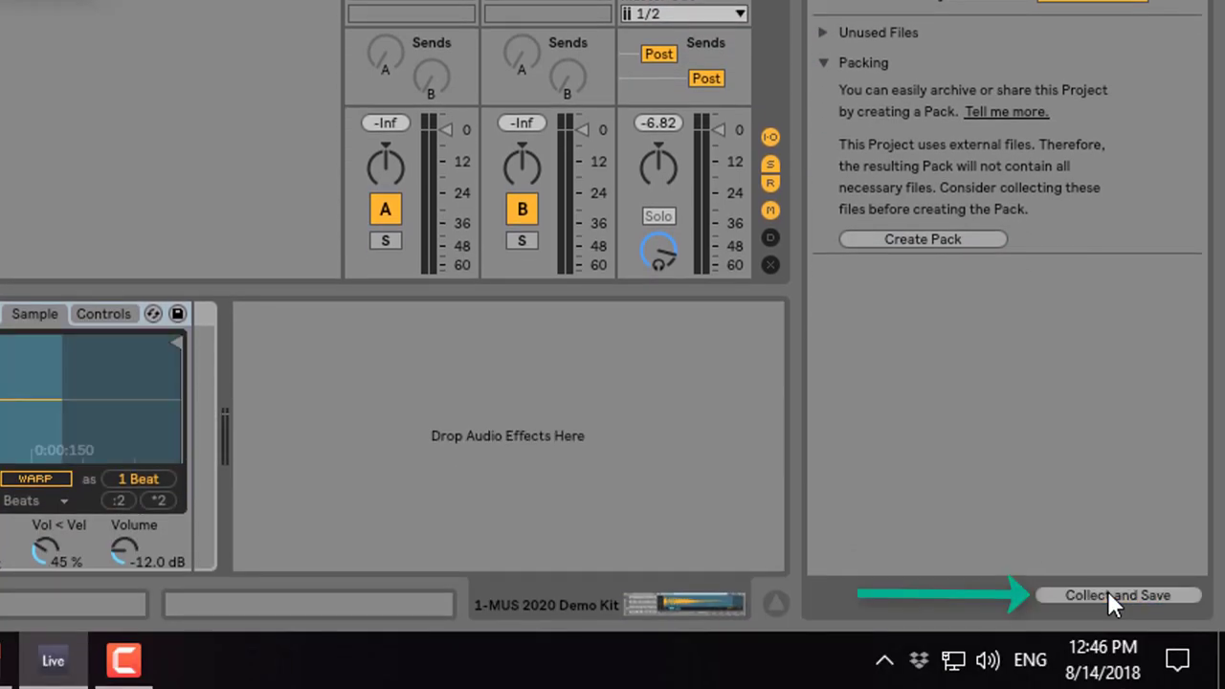
pyautogui.click(1107, 595)
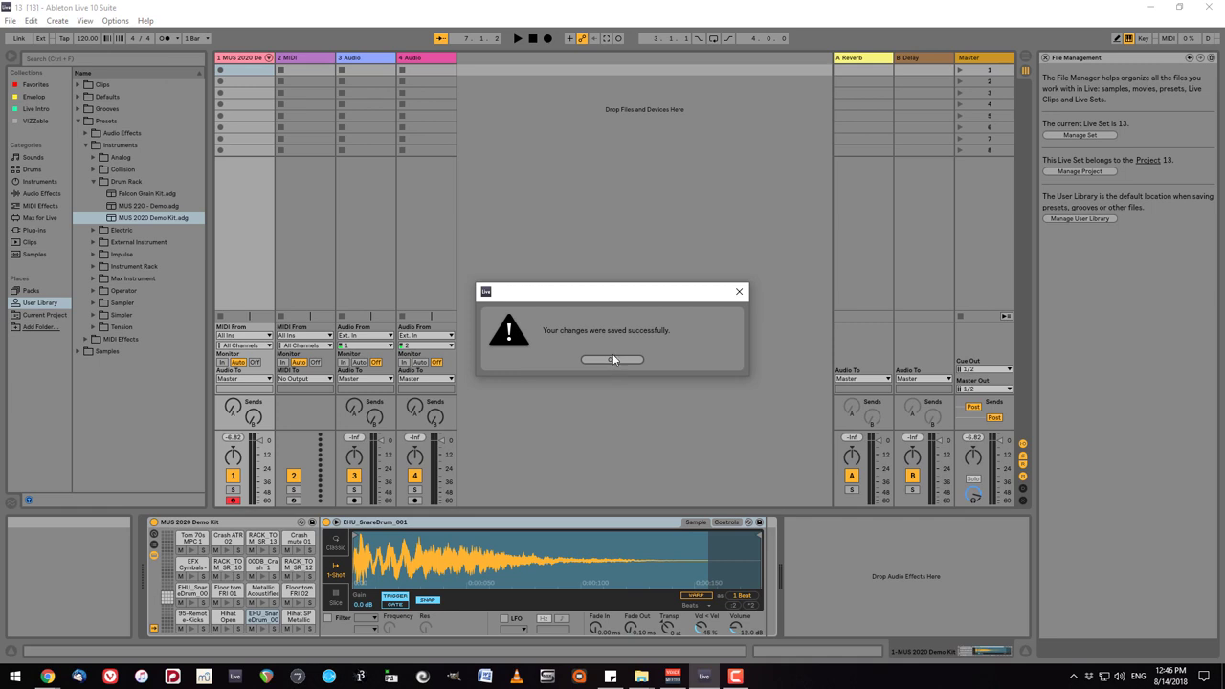
# Start Create Pack with the name 'MUS 2020 Demo Kit', targeting the 13 Project folder.
pyautogui.click(618, 359)
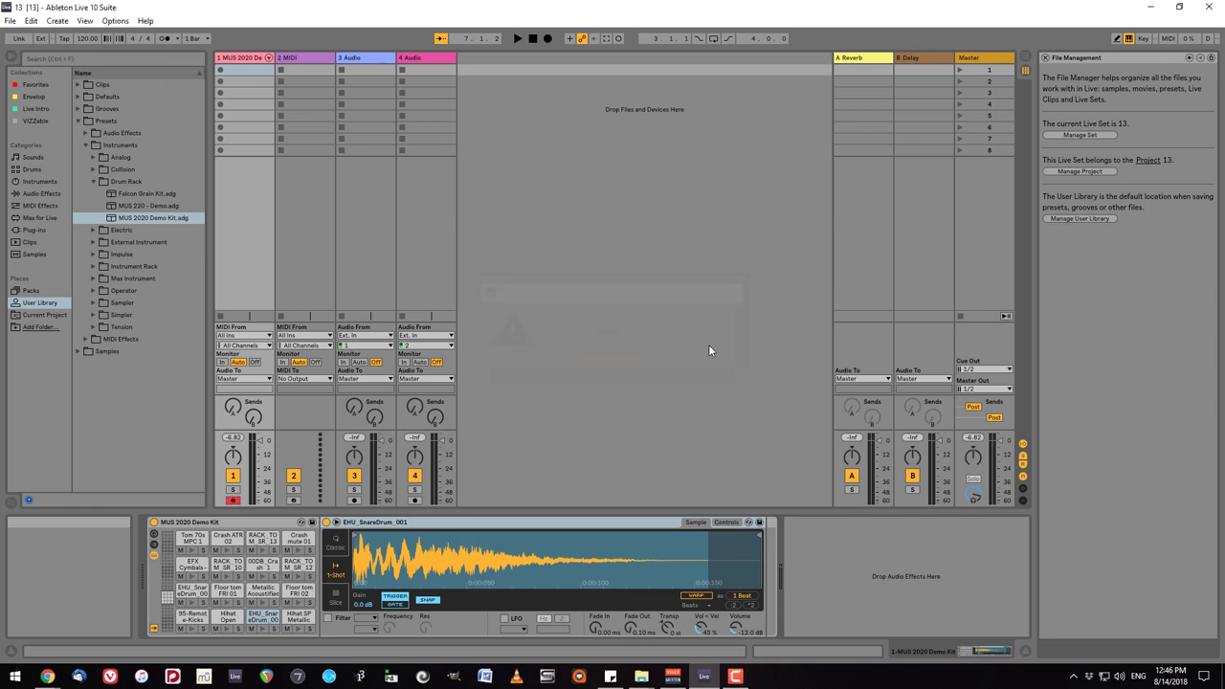
pyautogui.click(1084, 172)
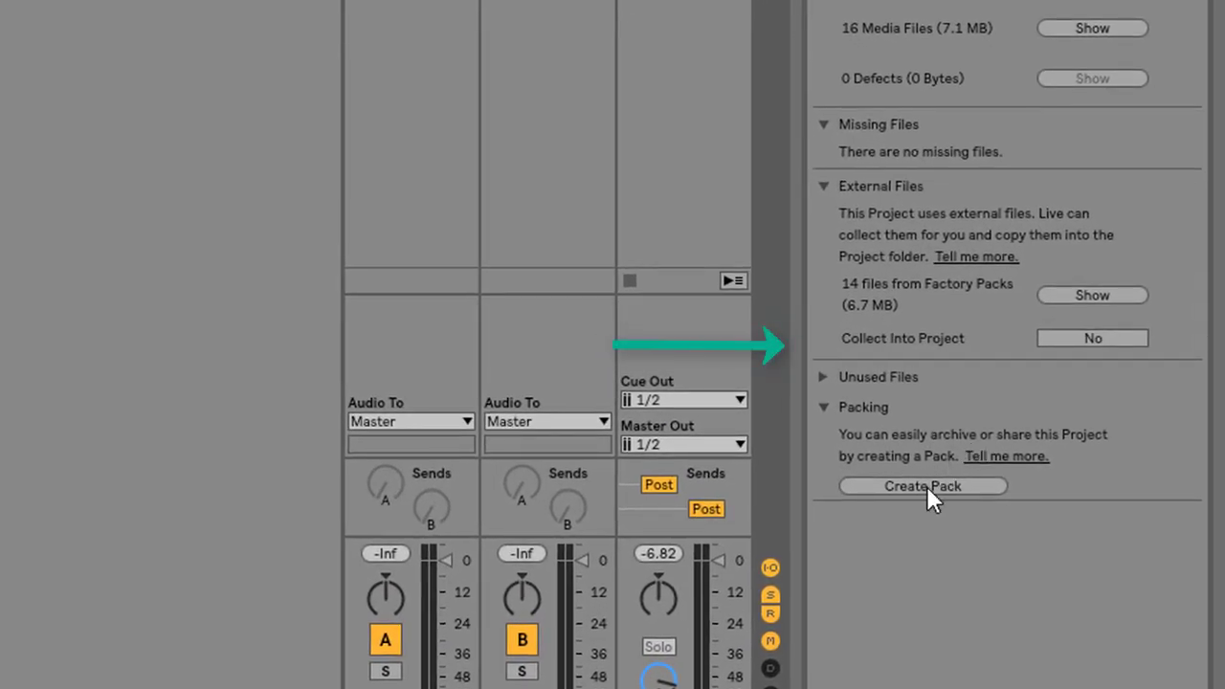
pyautogui.click(1086, 411)
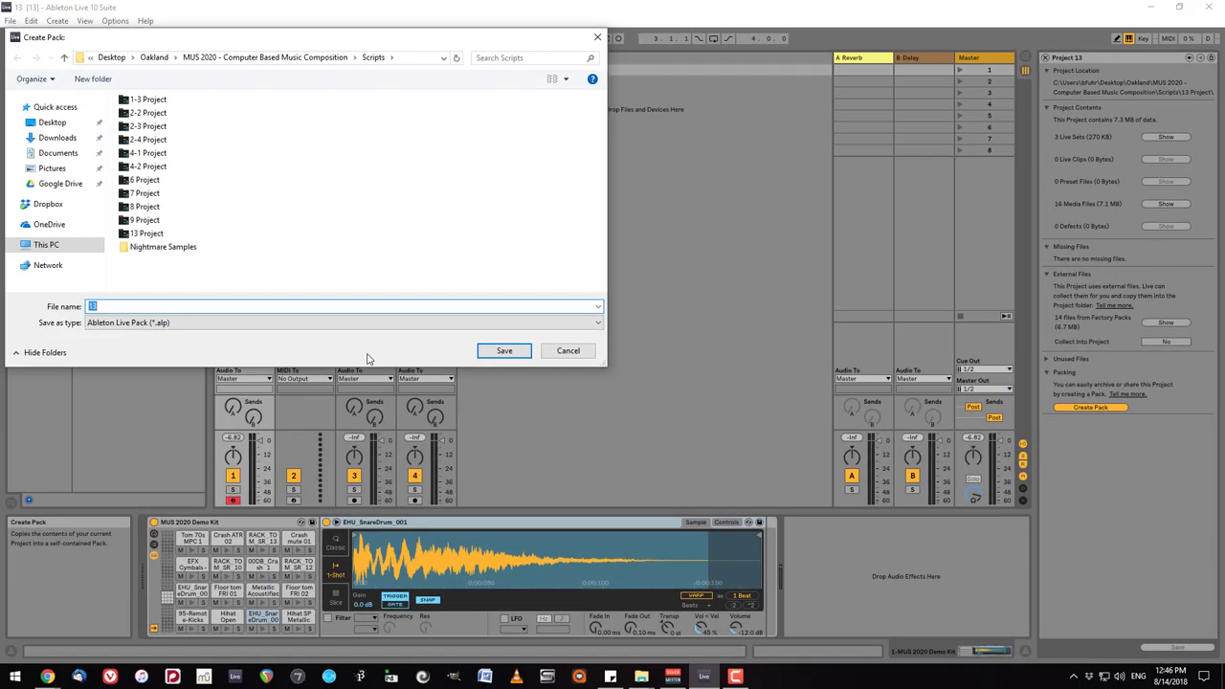
pyautogui.write('MUS 2')
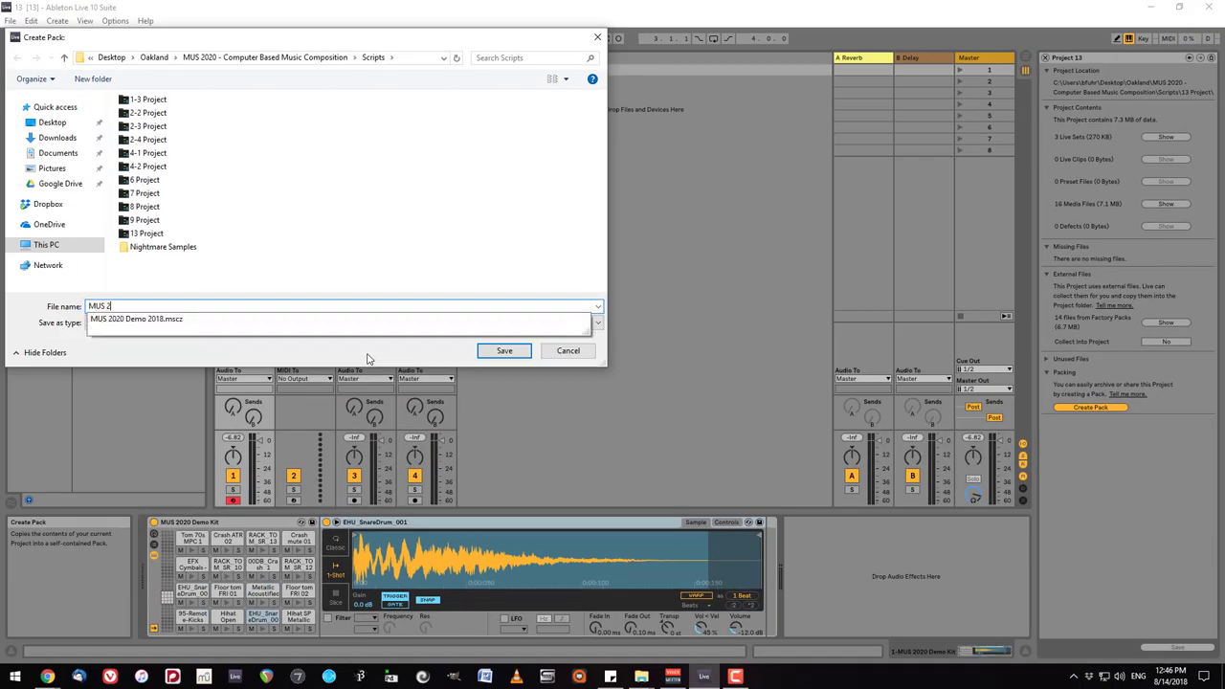
pyautogui.write('020 Demo ')
pyautogui.write('2019')
pyautogui.press('BackSpace')
pyautogui.press('BackSpace')
pyautogui.press('BackSpace')
pyautogui.press('BackSpace')
pyautogui.write('Kit')
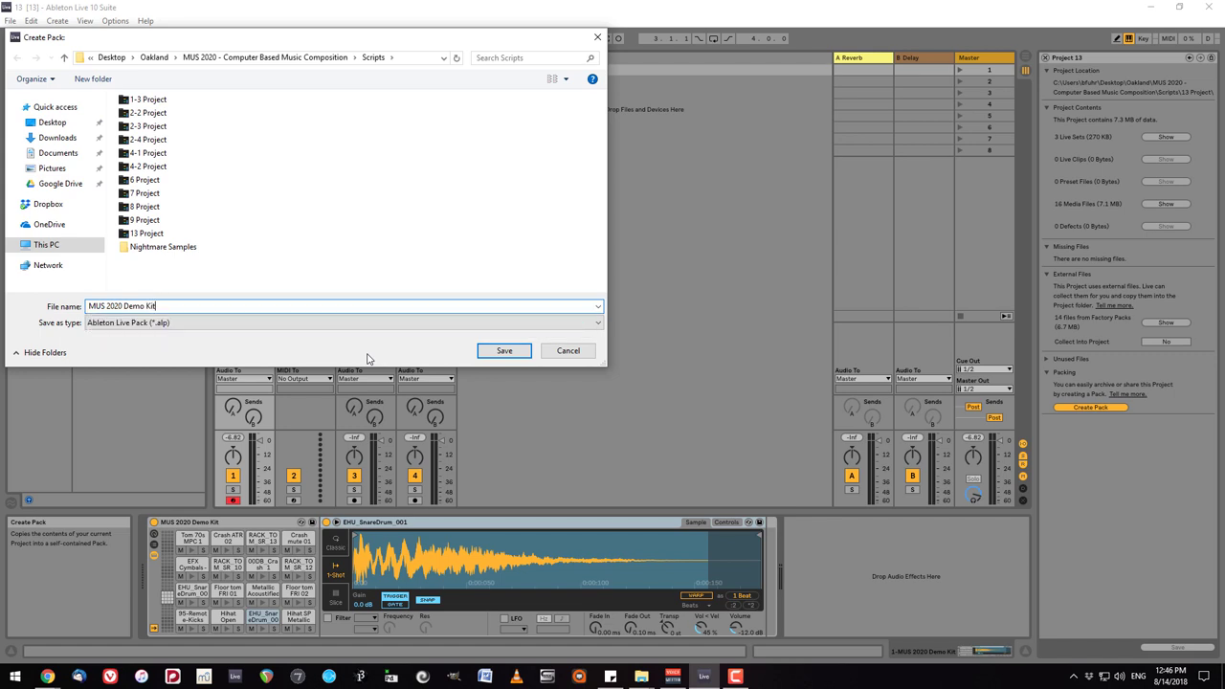
pyautogui.doubleClick(139, 235)
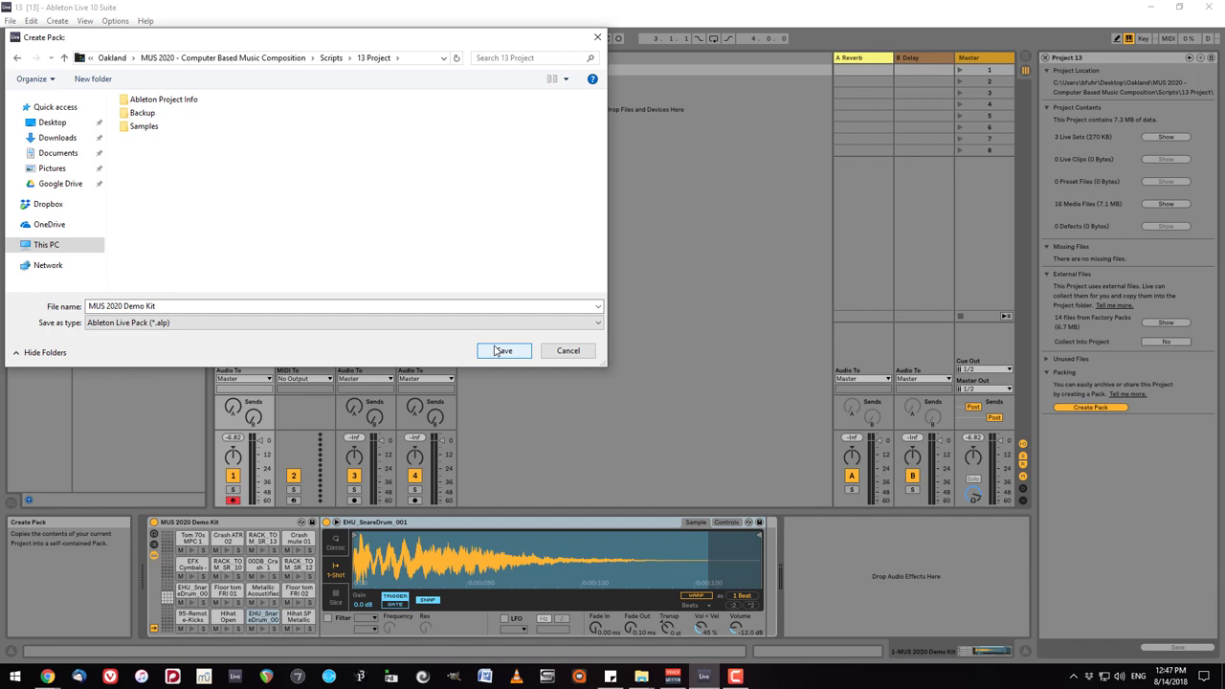
# After the outside-project warning, save the Pack as '13-Pack.alp' in Scripts and confirm.
pyautogui.click(500, 350)
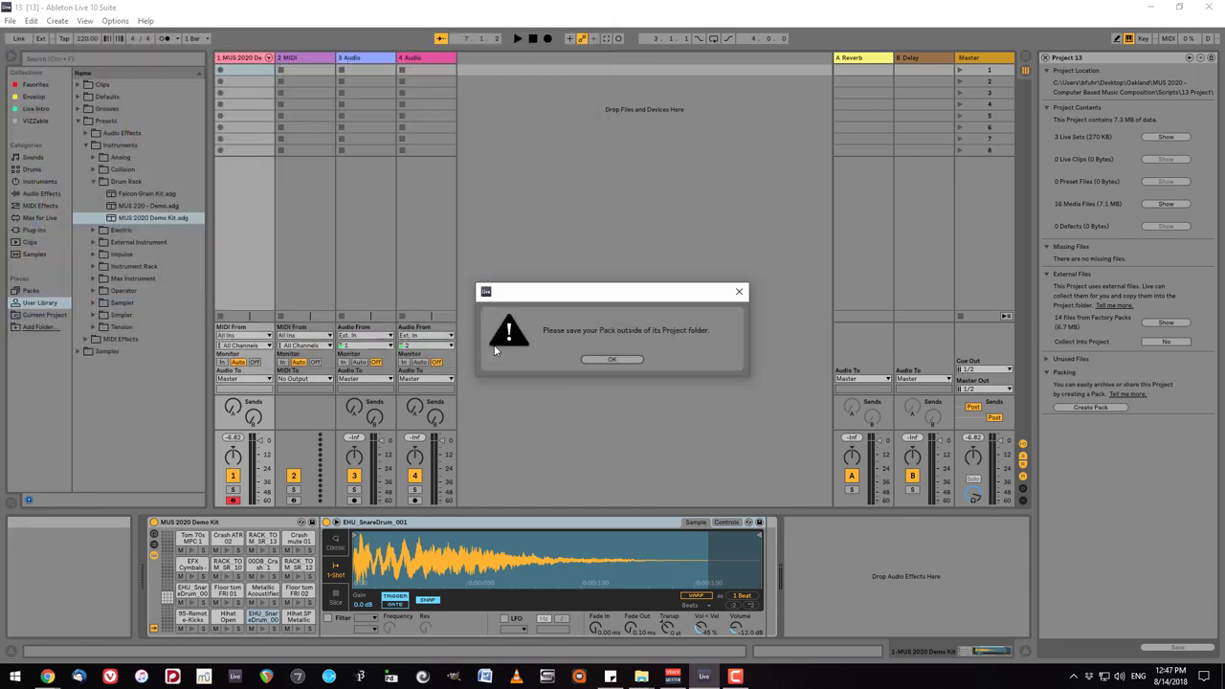
pyautogui.click(611, 359)
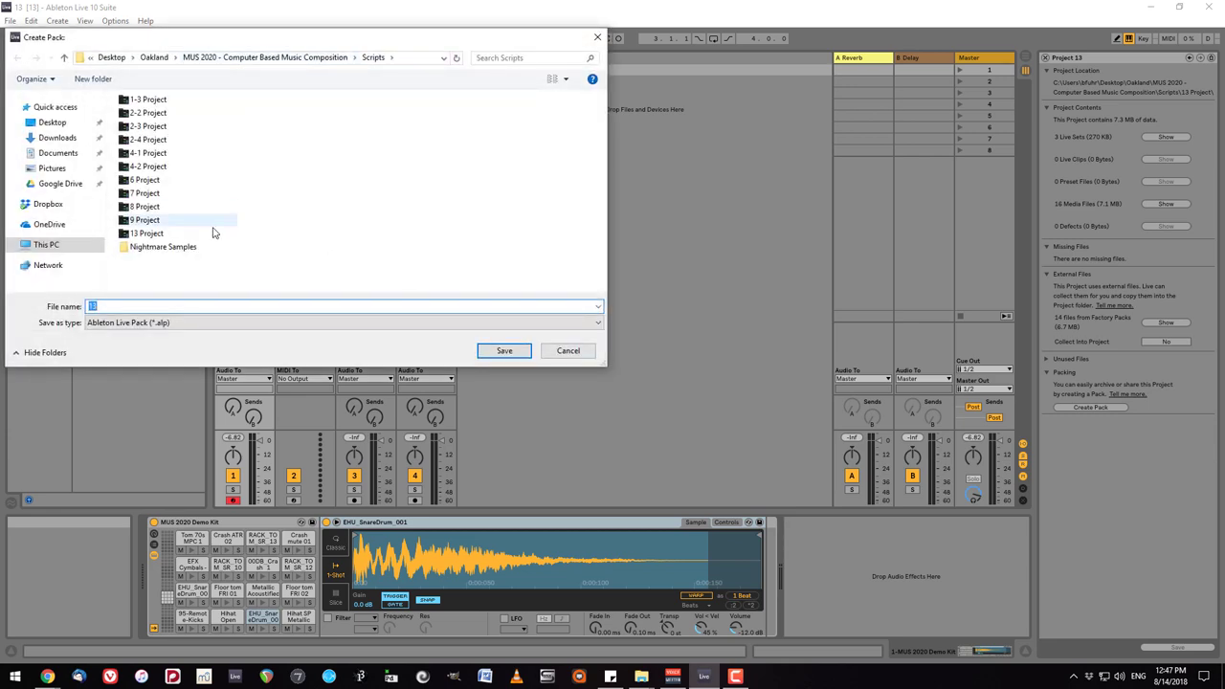
pyautogui.click(226, 307)
pyautogui.write('-Pack')
pyautogui.click(504, 351)
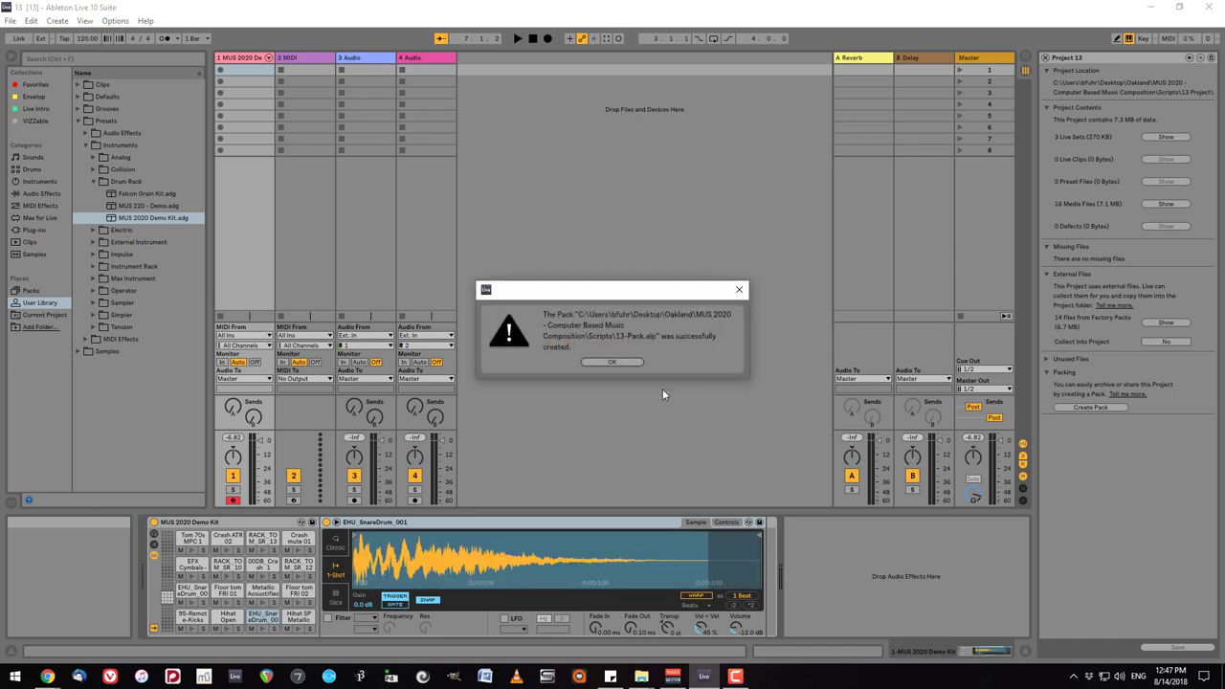
pyautogui.click(608, 363)
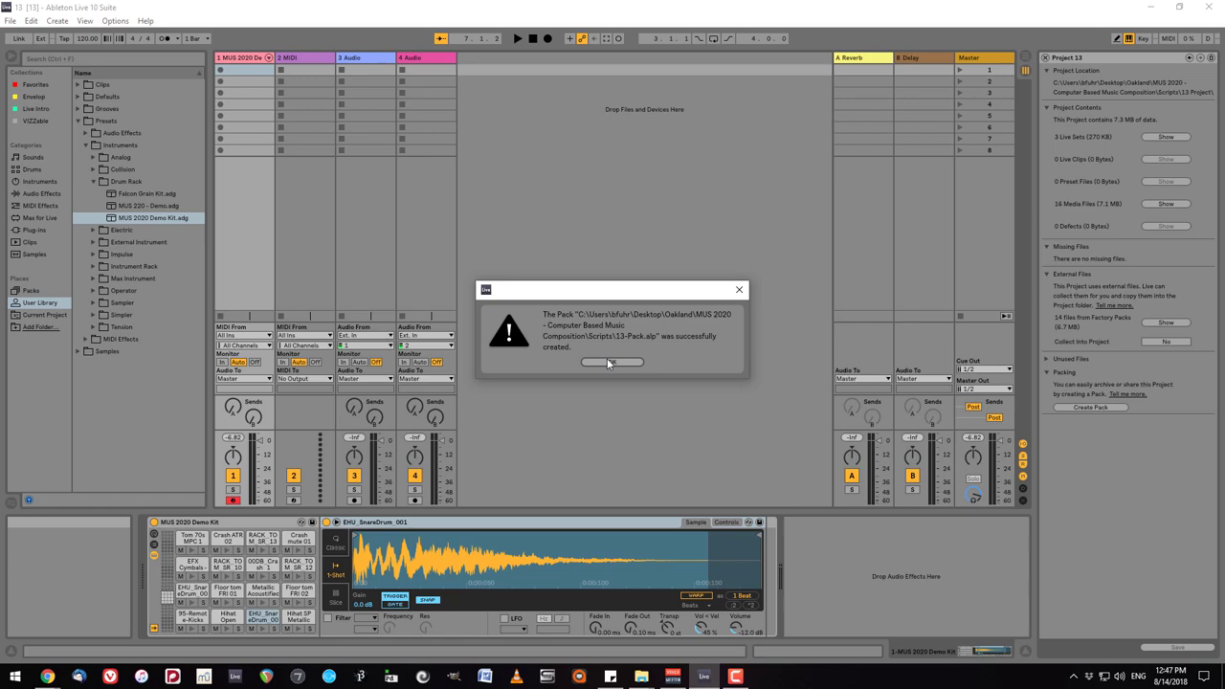